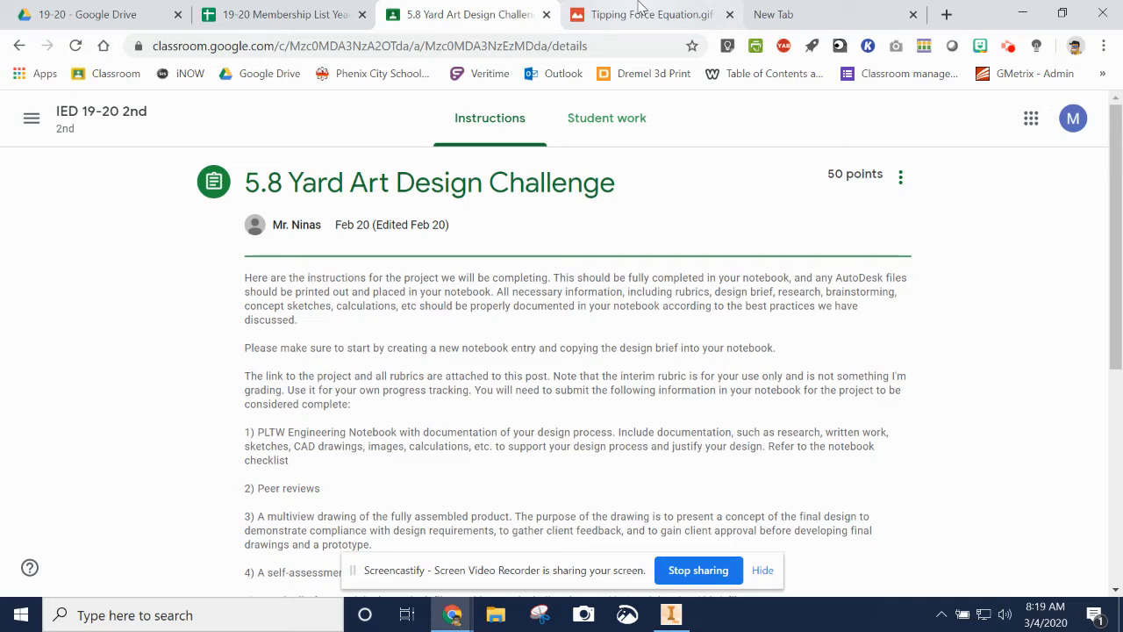
Step: View the tipping force equation in the browser, and switch to Inventor to set the animal part's material to Wood (Birch)
click(639, 9)
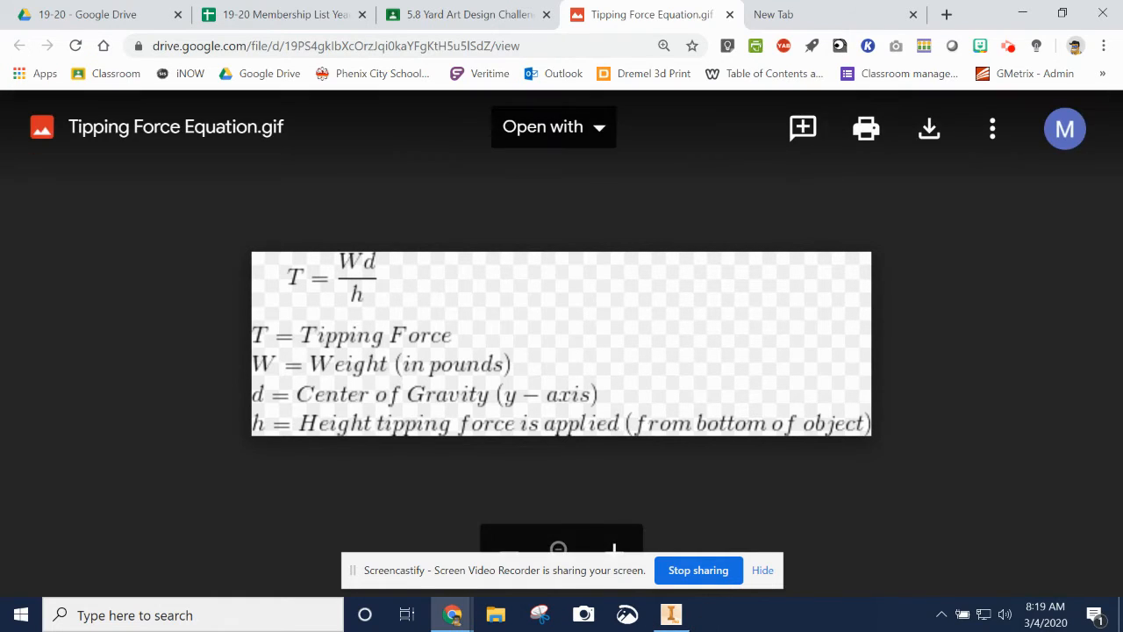
click(671, 615)
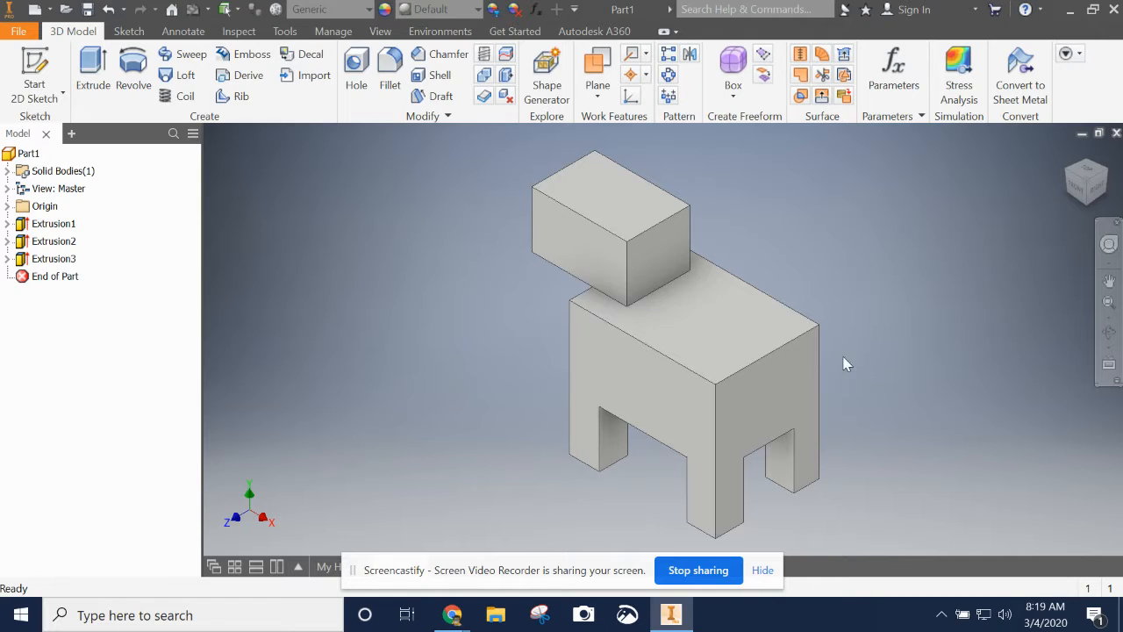
click(361, 11)
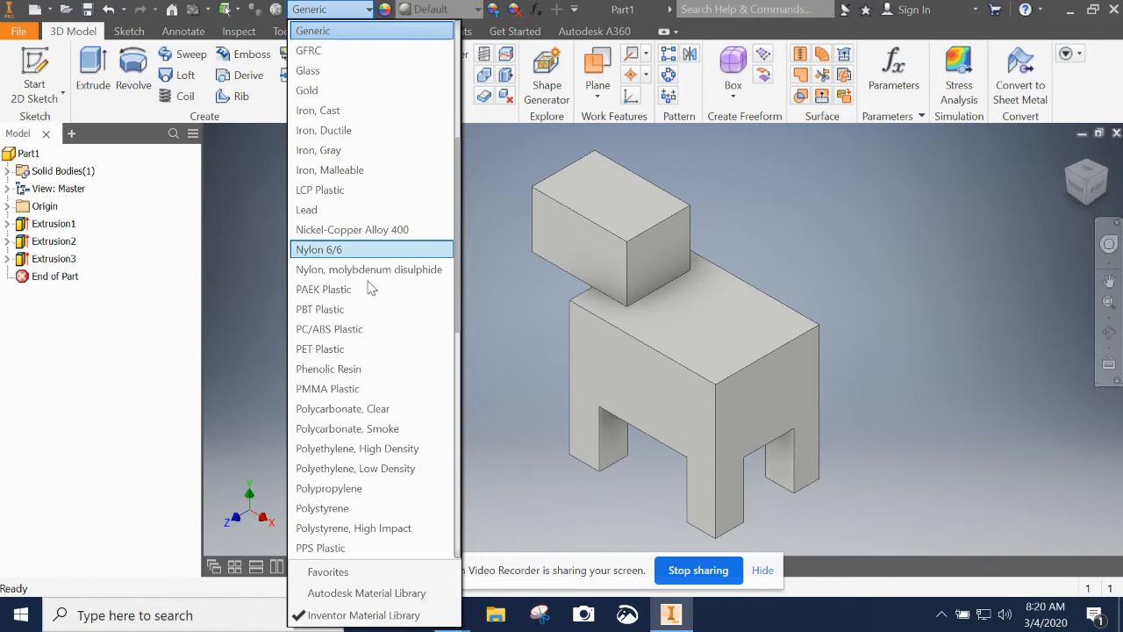
scroll(373, 277, down, 10)
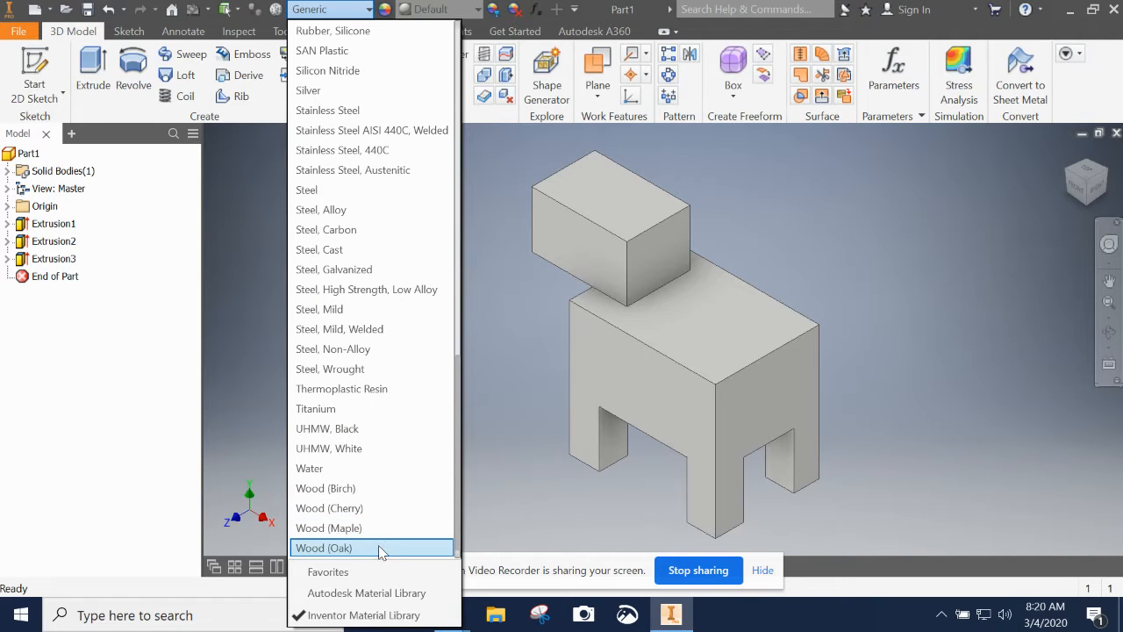
click(377, 488)
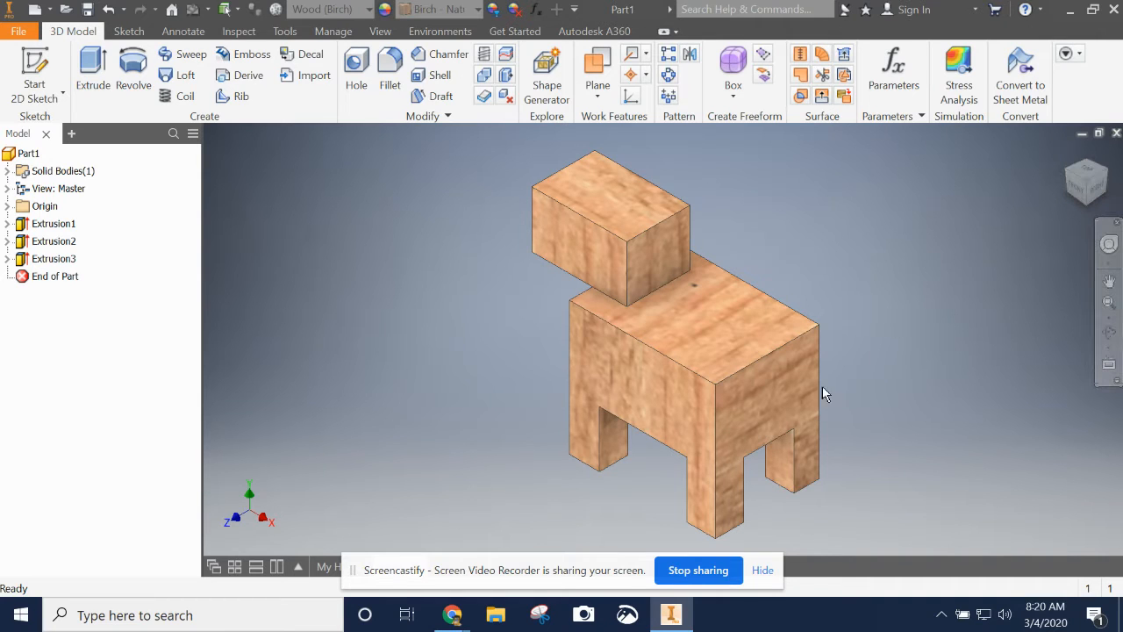
Step: Calculate the part's physical properties in iProperties to read its mass and center of gravity, and close the dialog
click(19, 32)
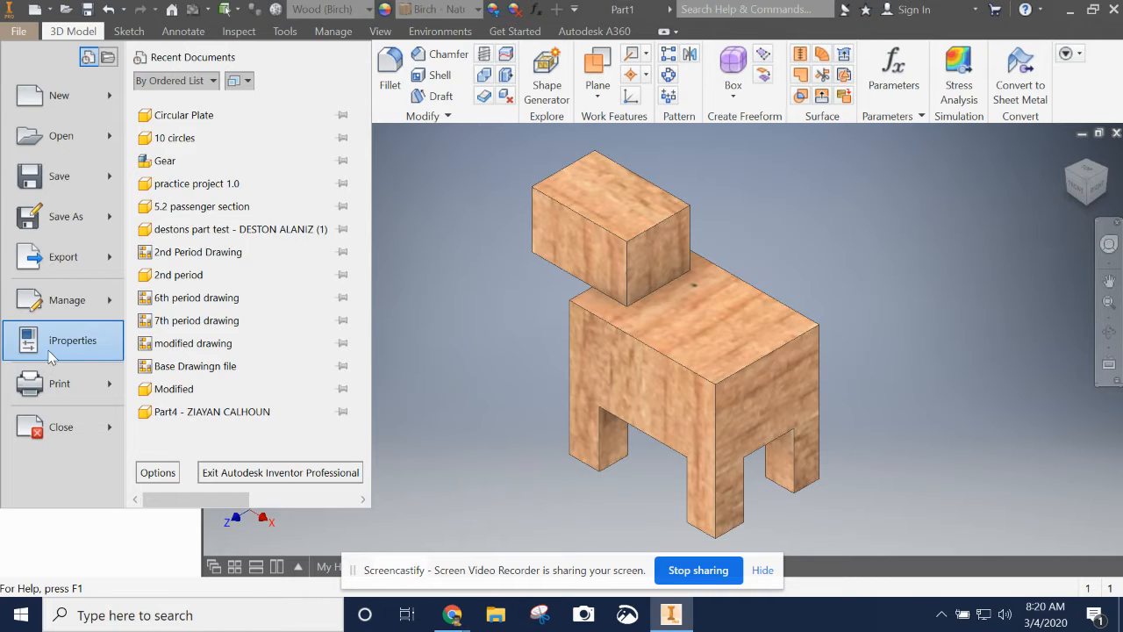
click(70, 341)
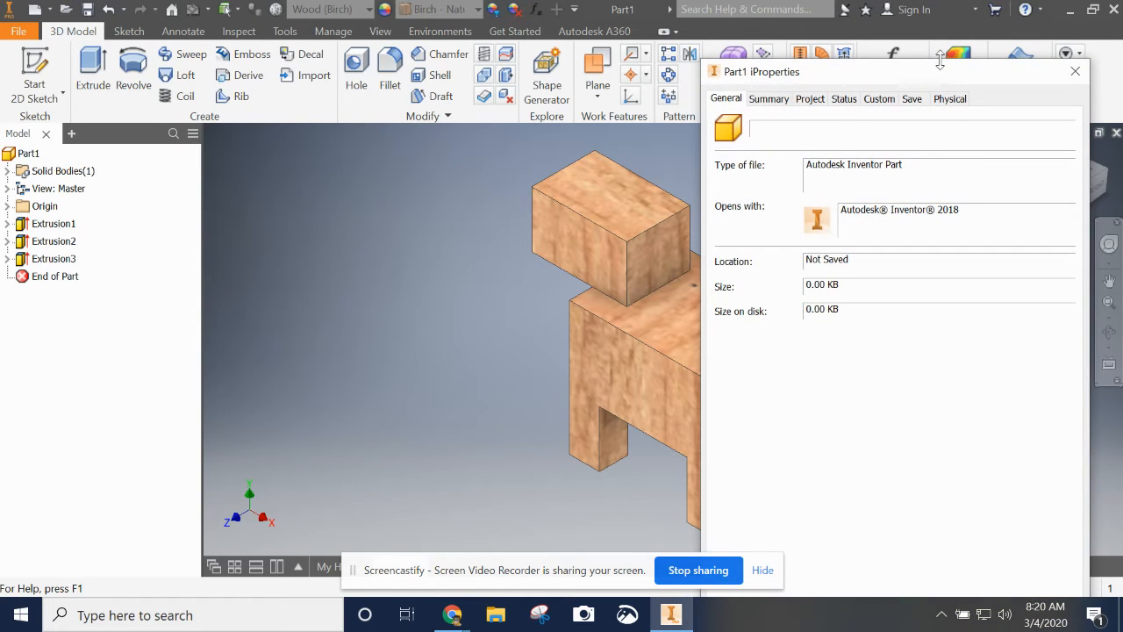
drag(935, 80, 350, 37)
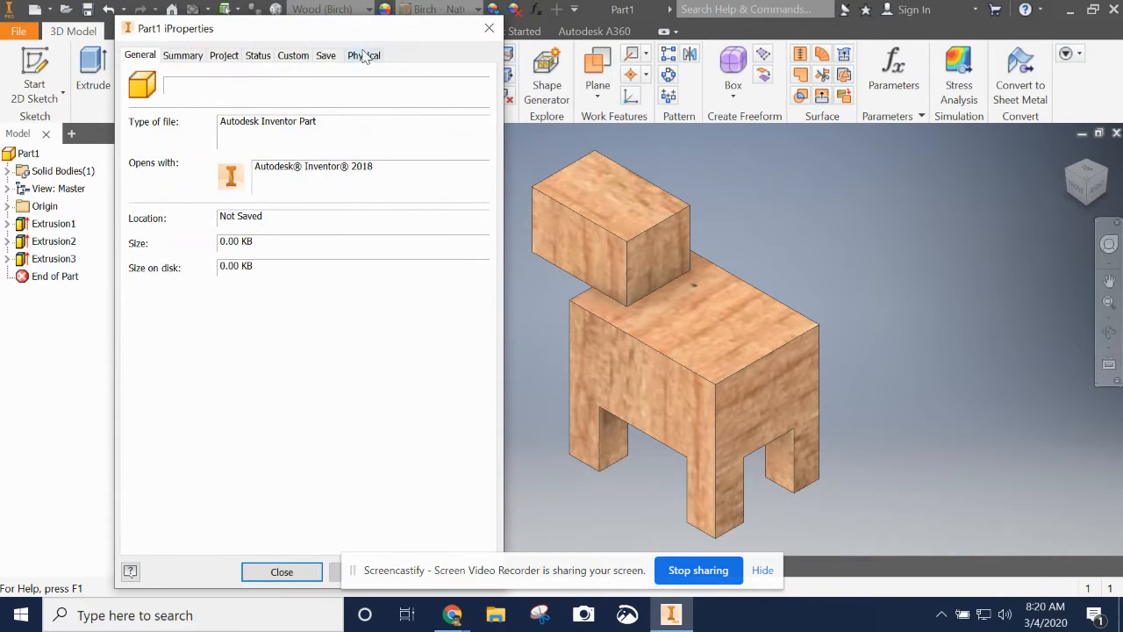
click(365, 56)
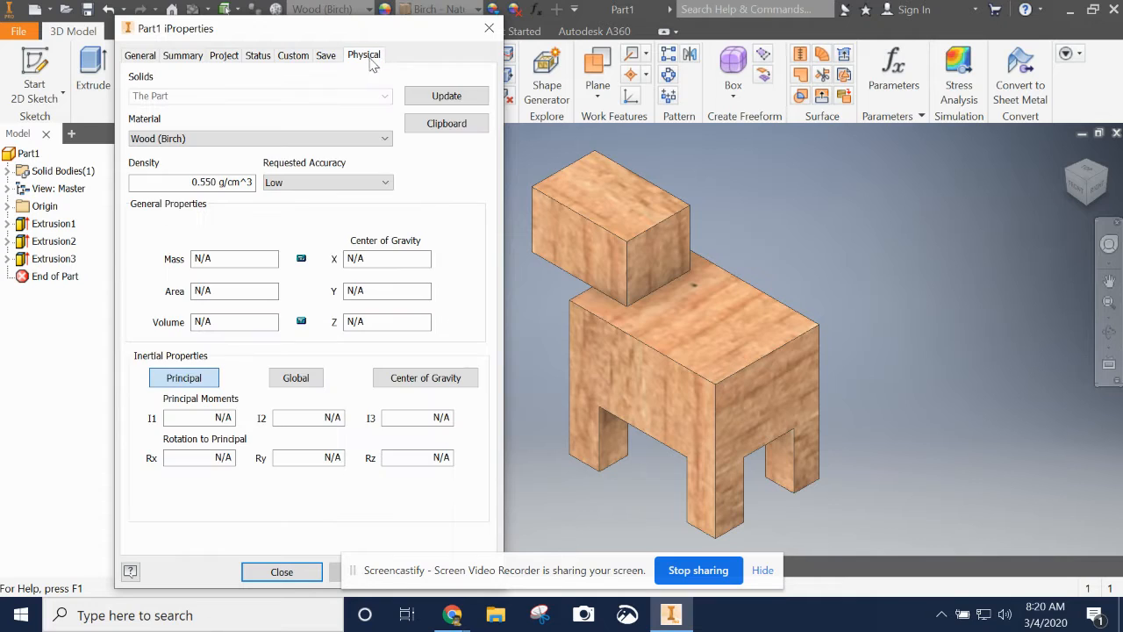
click(464, 96)
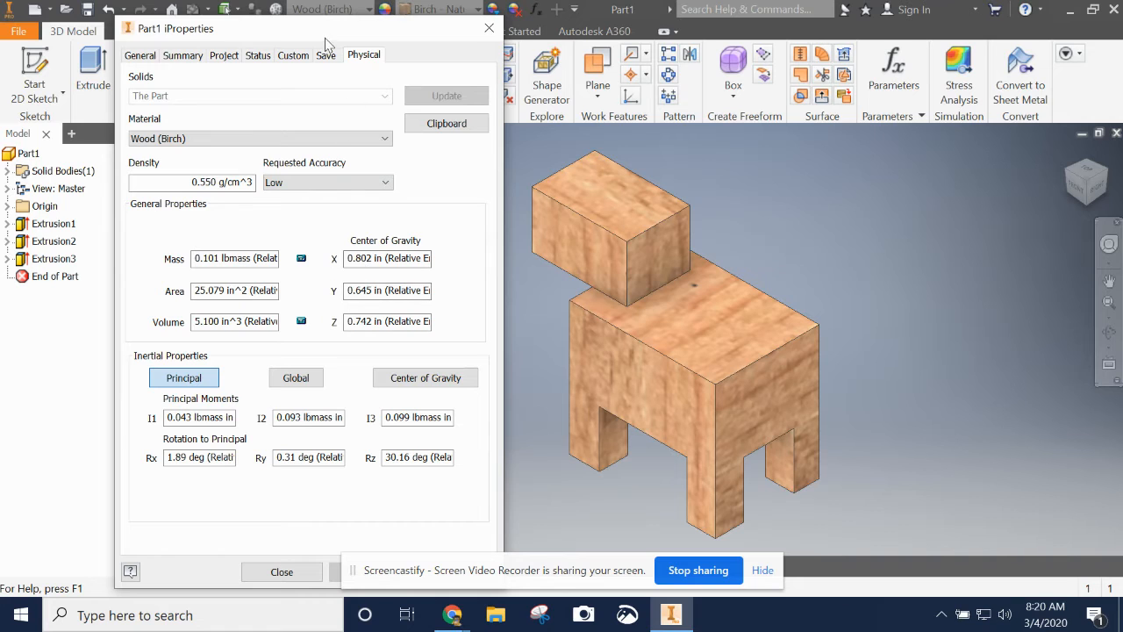
drag(328, 37, 354, 42)
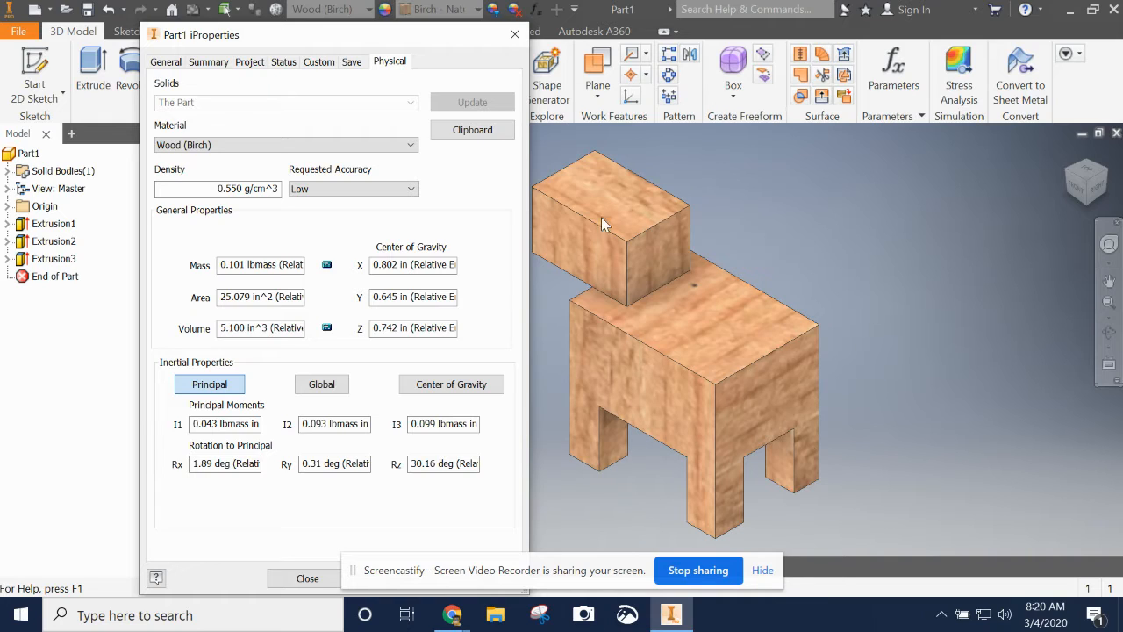
click(513, 38)
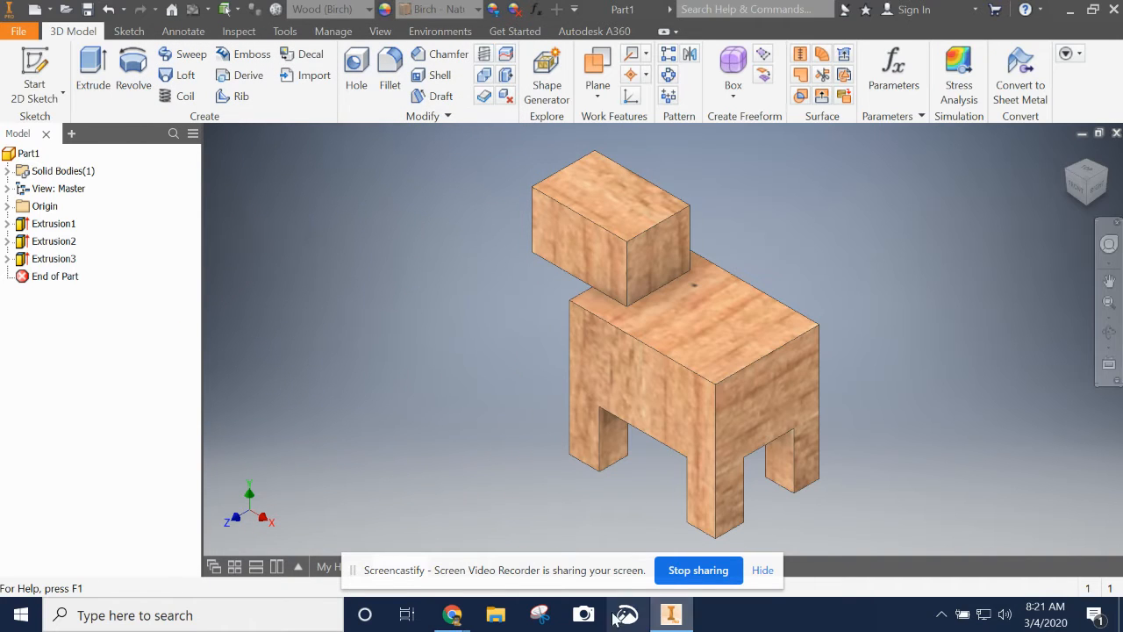
Step: Switch to Chrome and open 5.8 Yard Art Design Brief.docx from the assignment to read its criteria and constraints
click(676, 617)
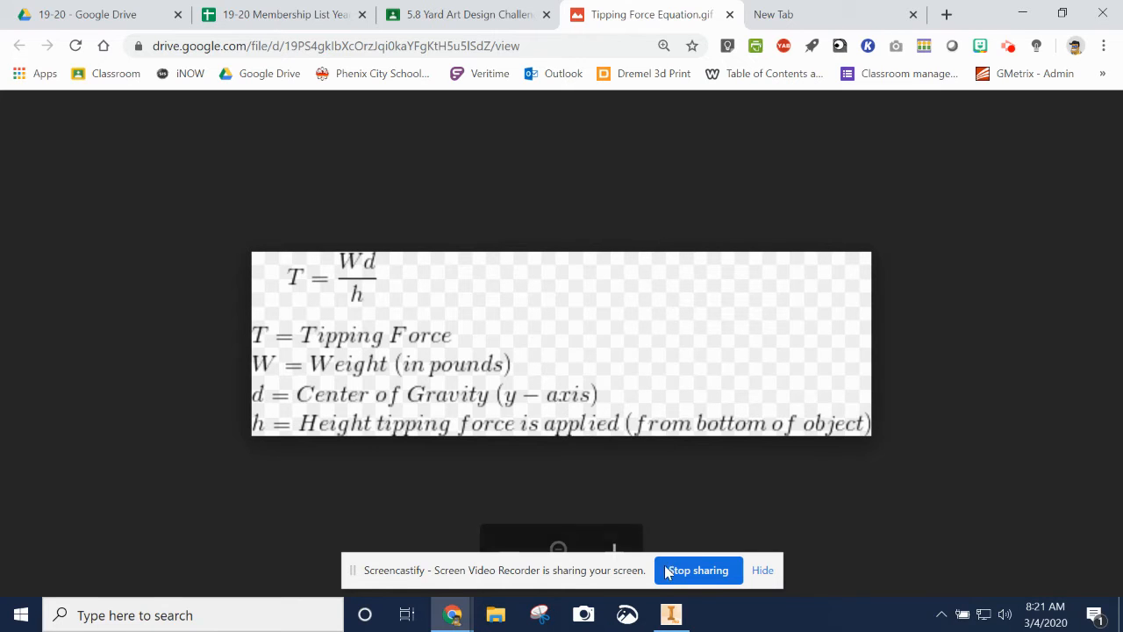
click(465, 15)
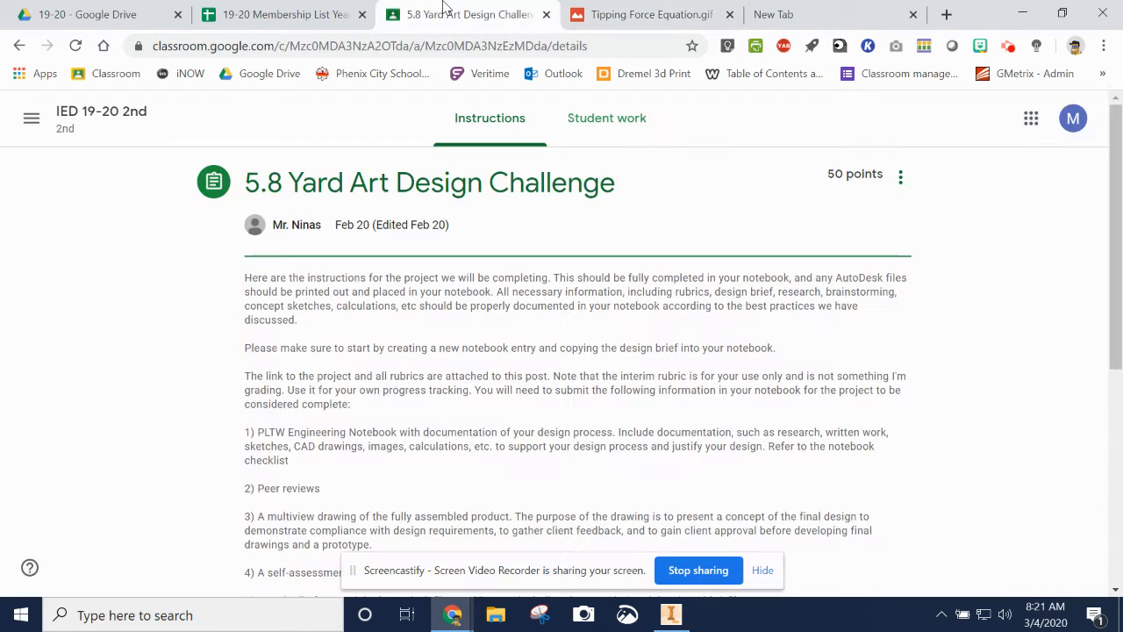
scroll(524, 432, down, 5)
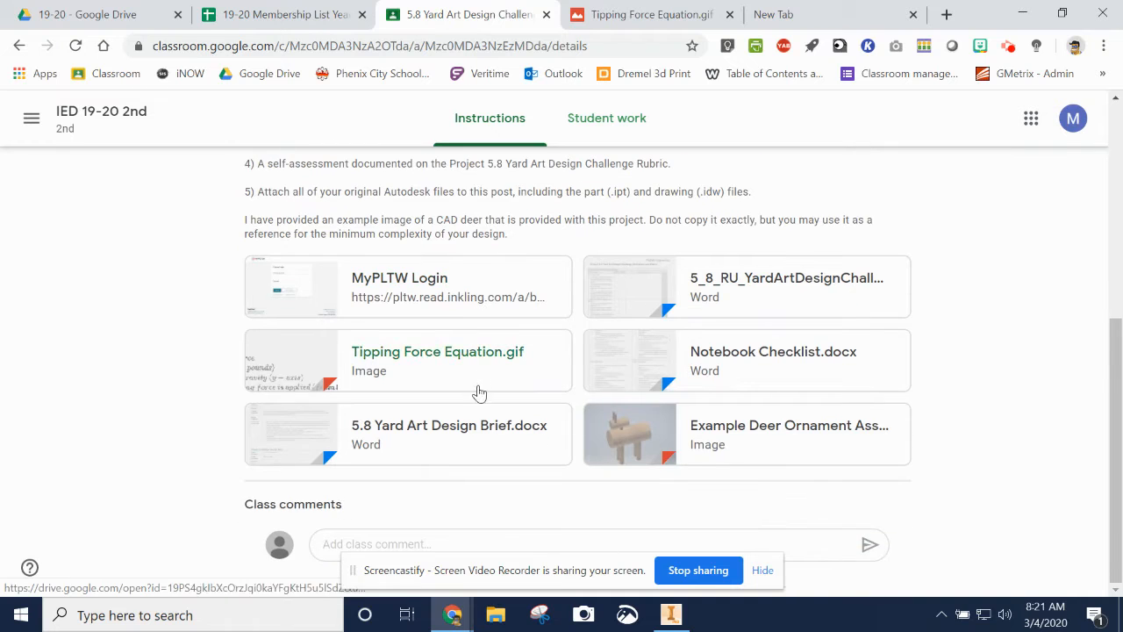
click(469, 432)
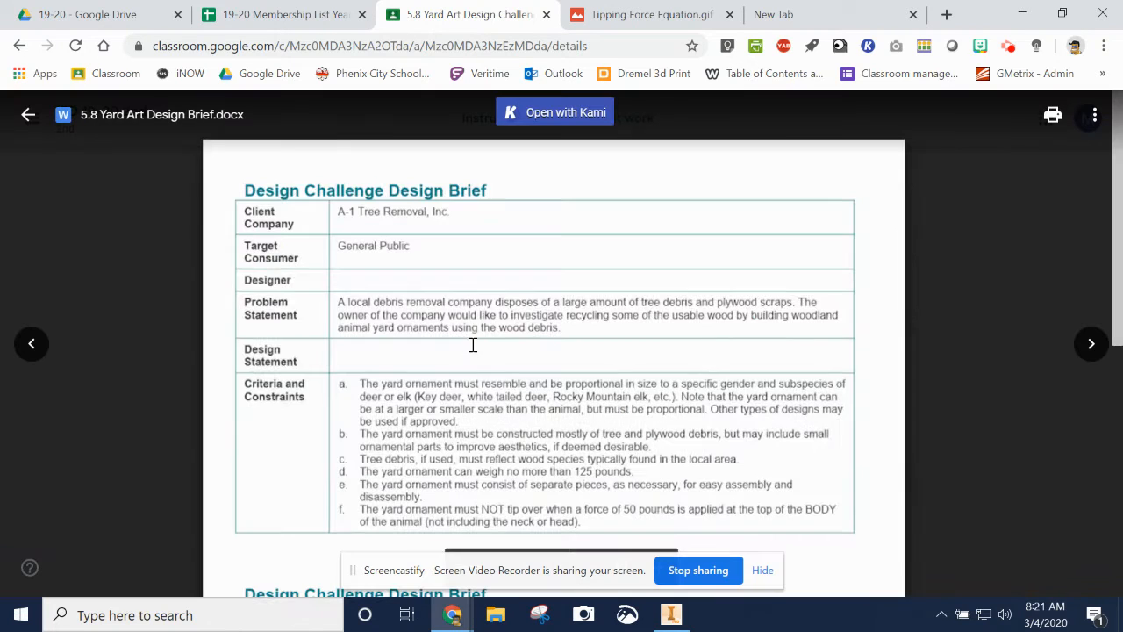
scroll(490, 323, down, 1)
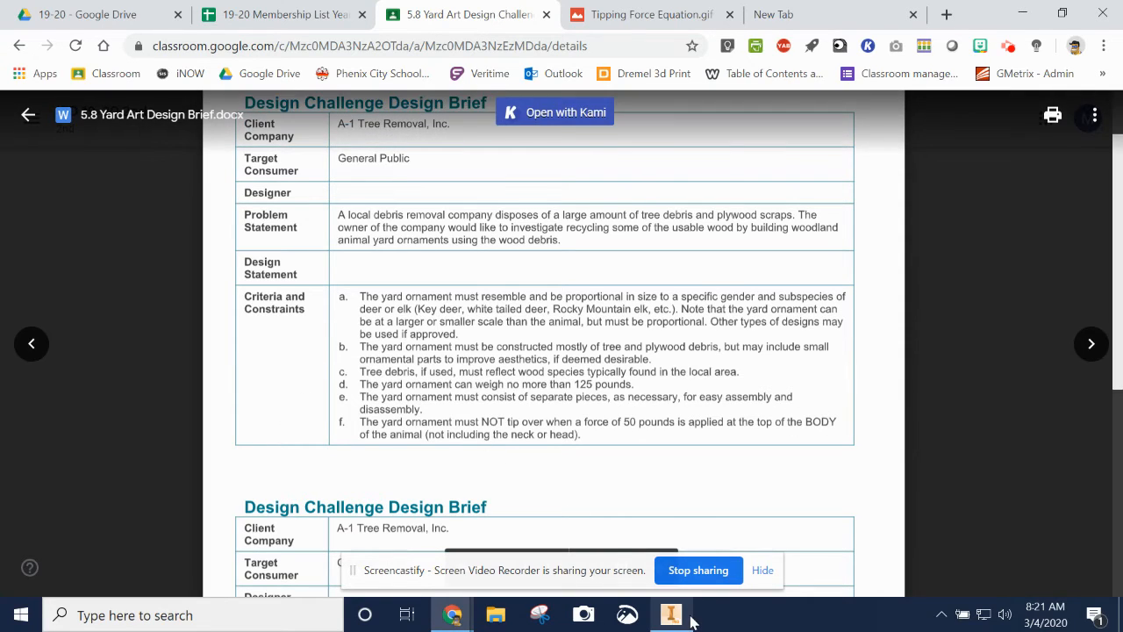
Step: Switch back to Inventor and measure the distance from a front leg's bottom edge to the body's top side edge
key(alt+Tab)
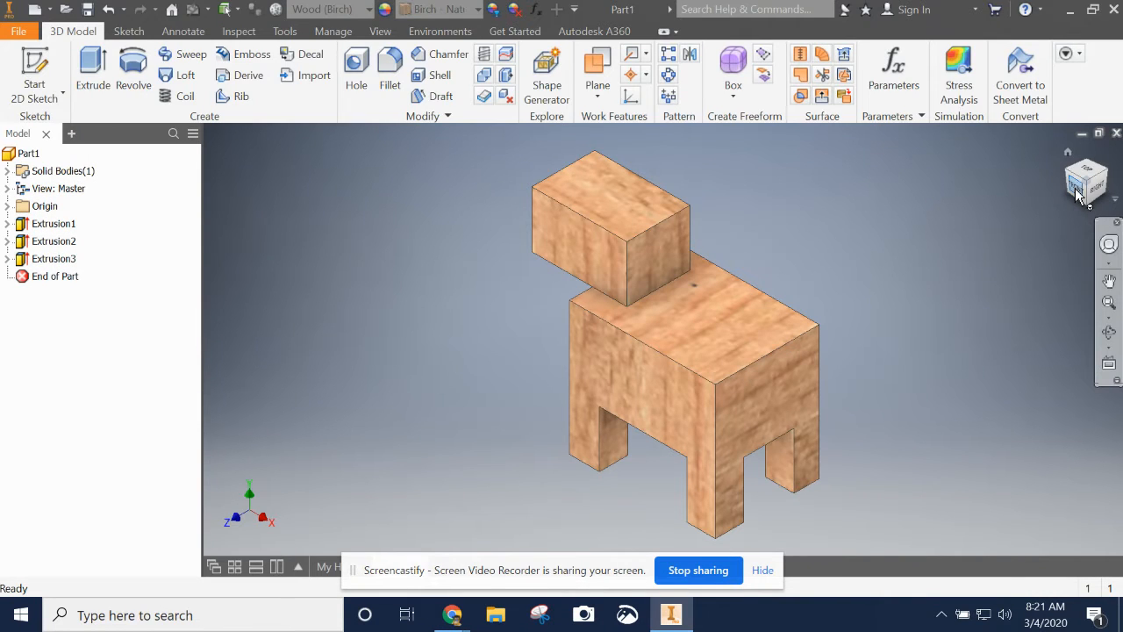
click(284, 34)
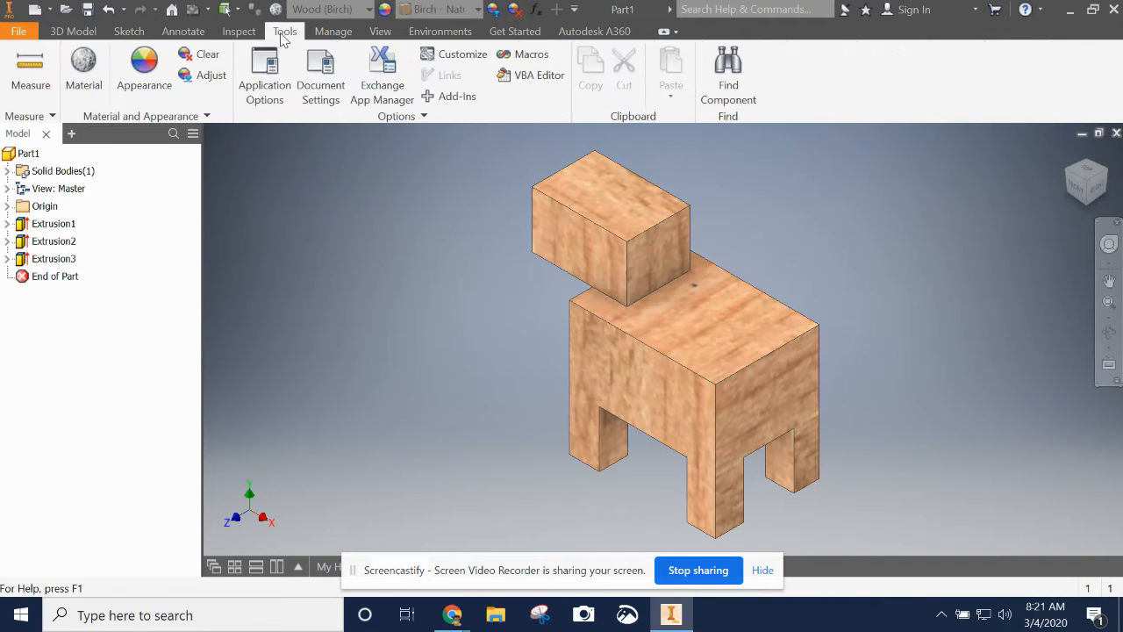
click(31, 81)
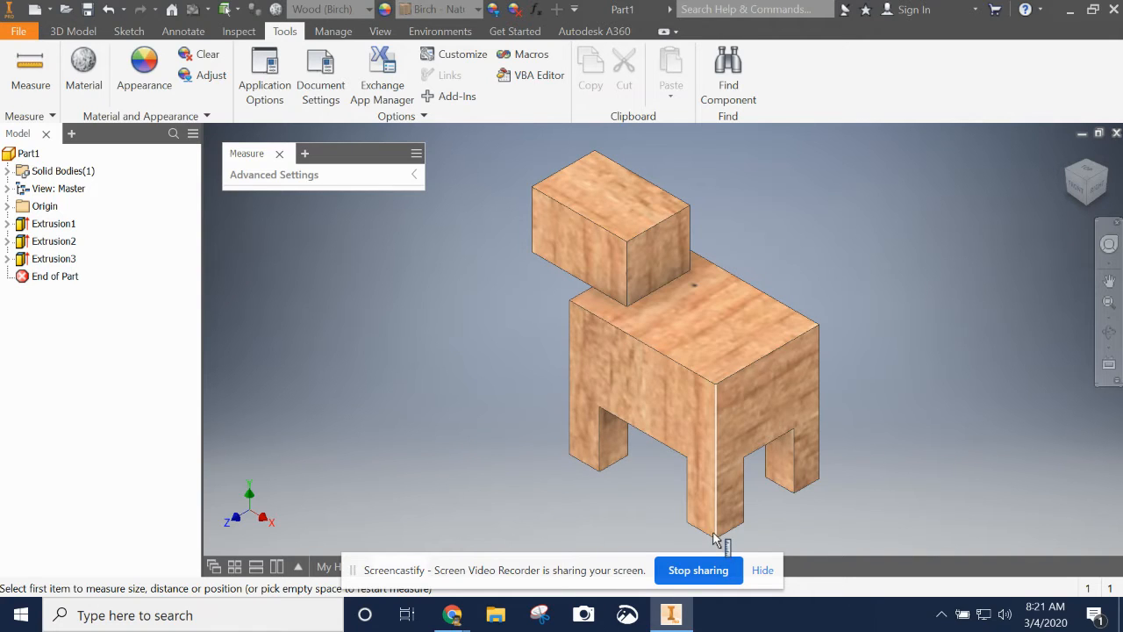
click(1095, 191)
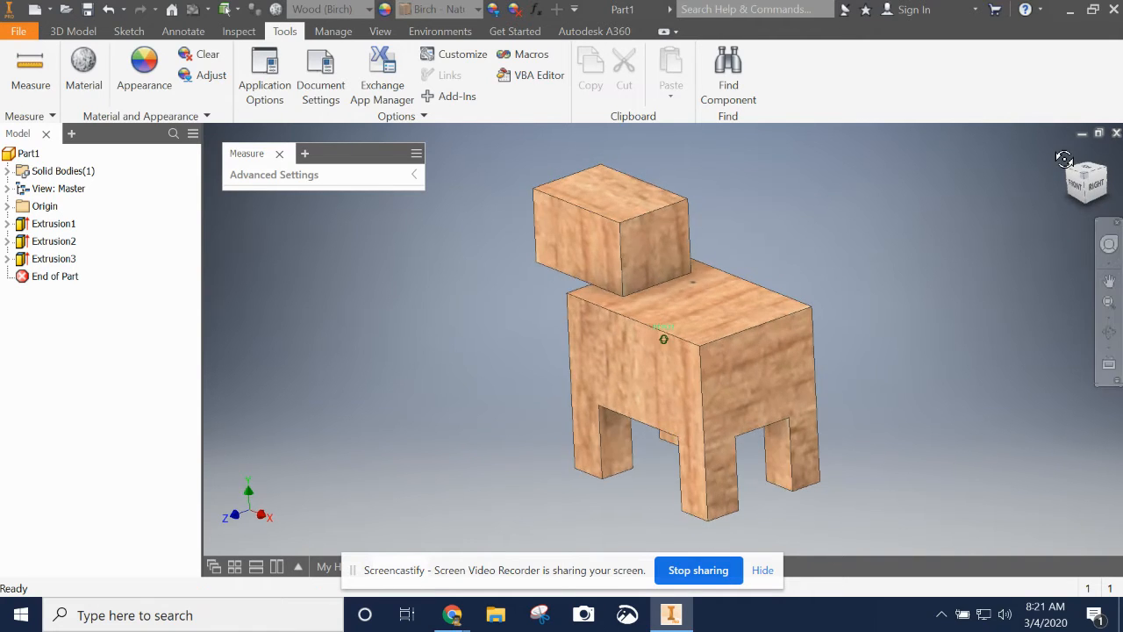
click(687, 514)
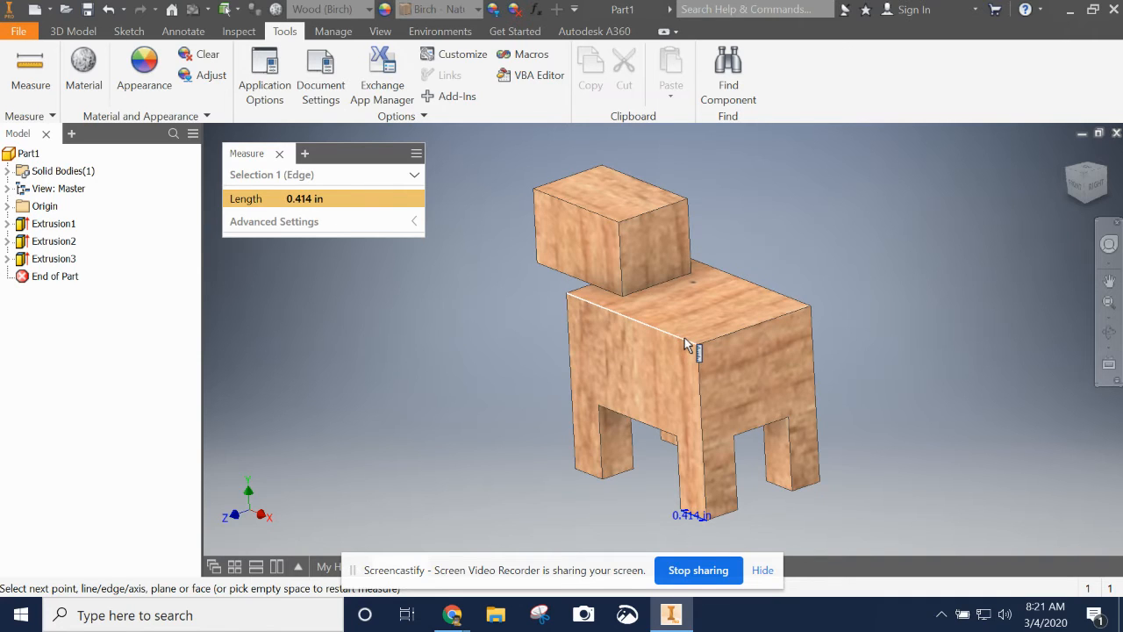
click(713, 368)
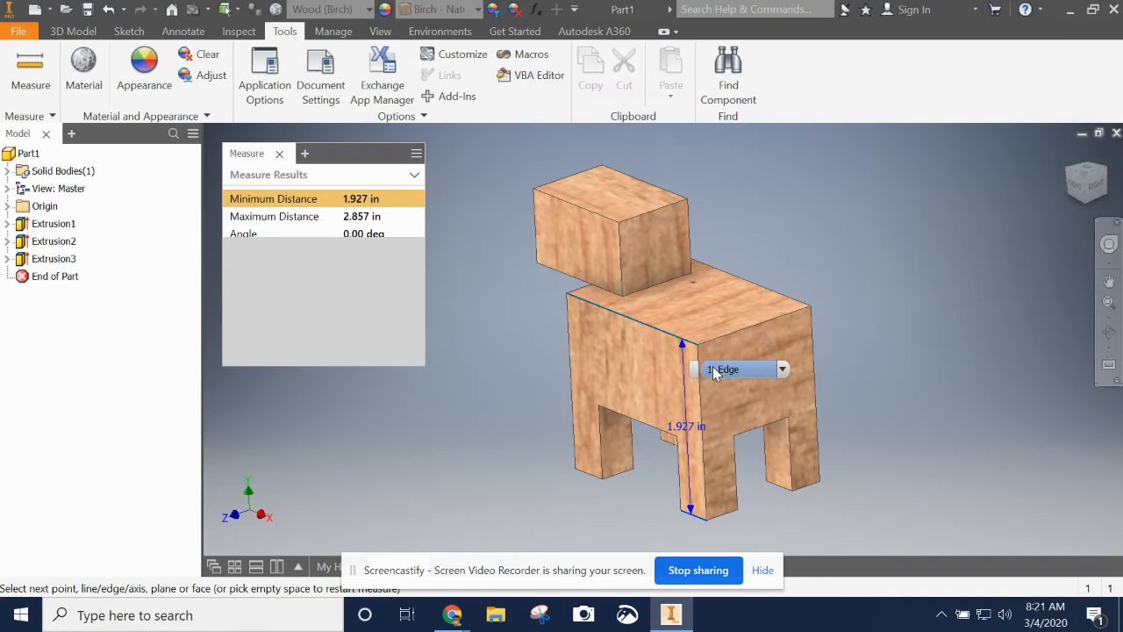
mouse_move(251, 196)
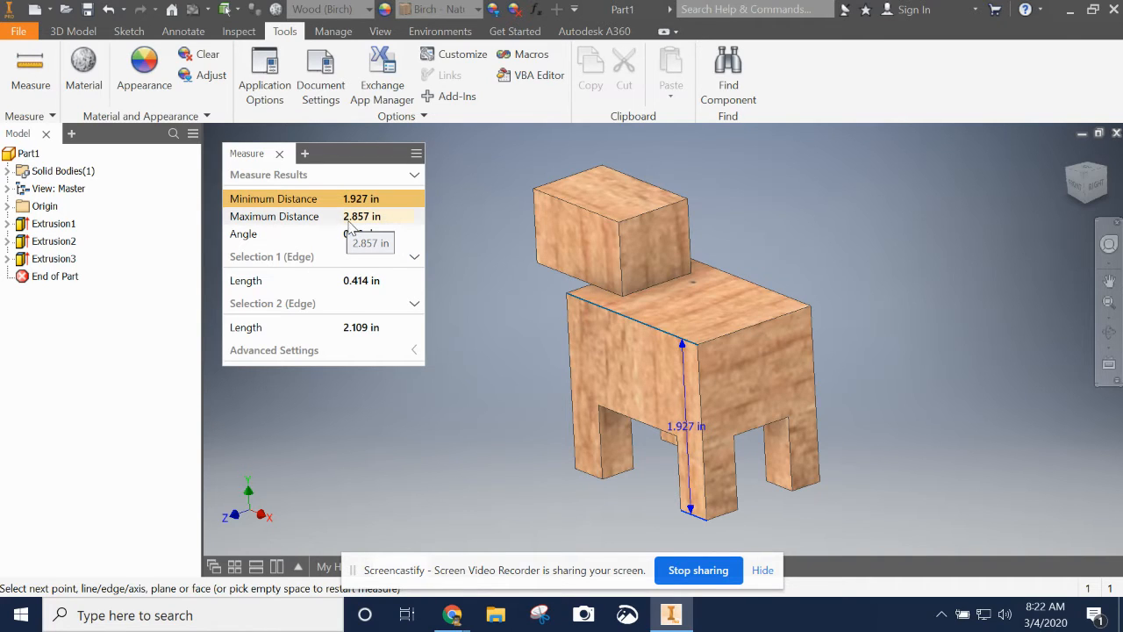
Step: Restart the measurement and measure the distance between the body's top face and the bottom face of one leg
click(444, 439)
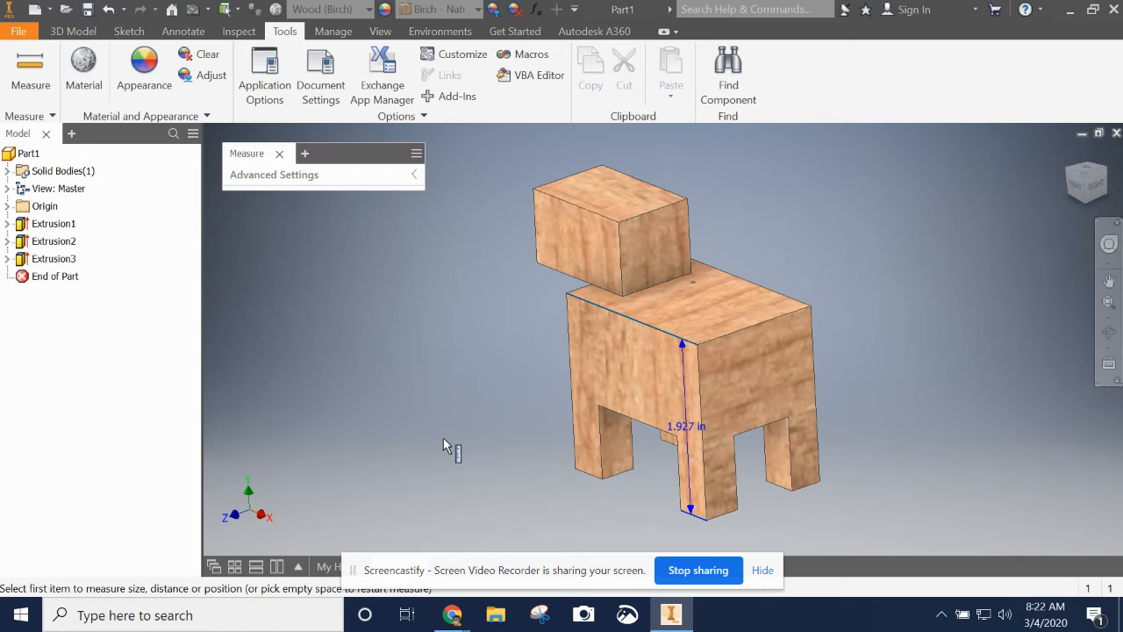
click(1106, 190)
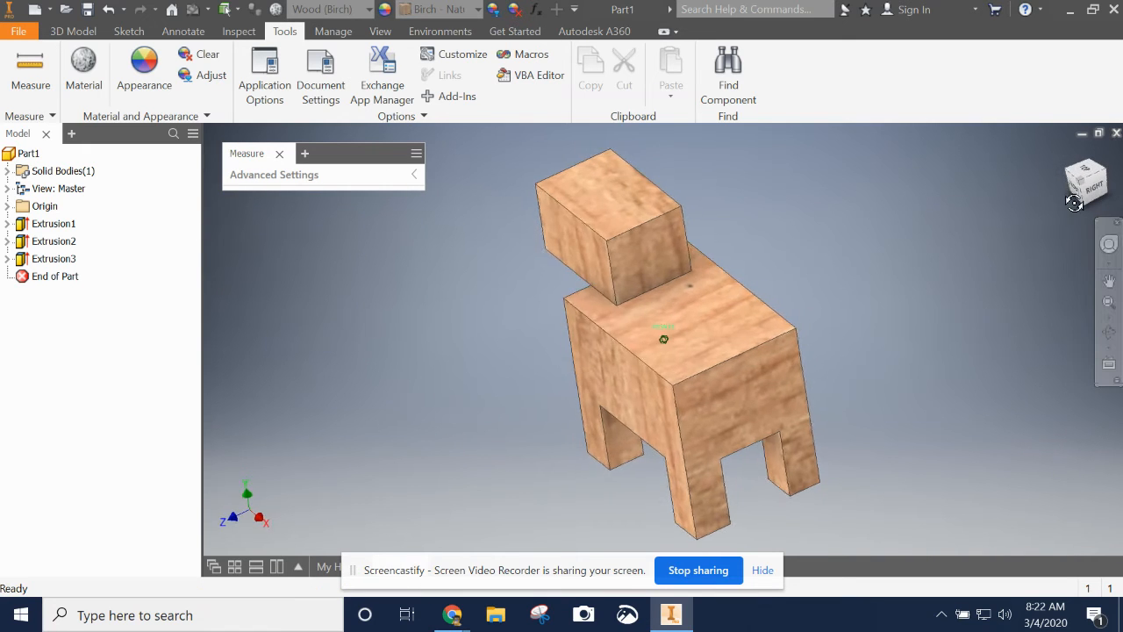
click(687, 375)
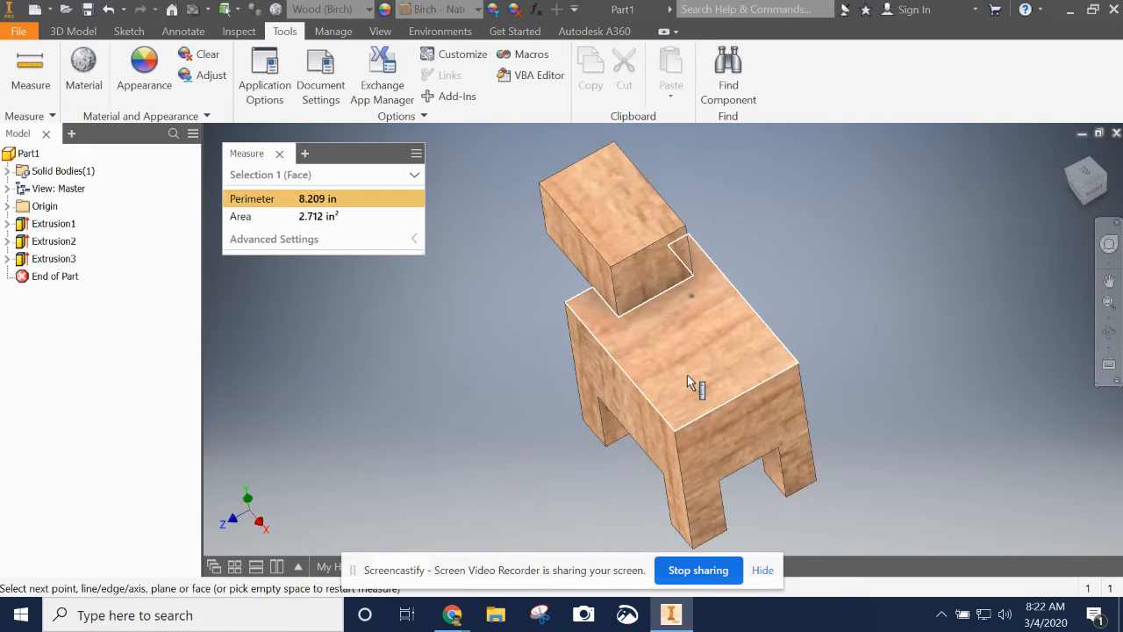
click(1088, 183)
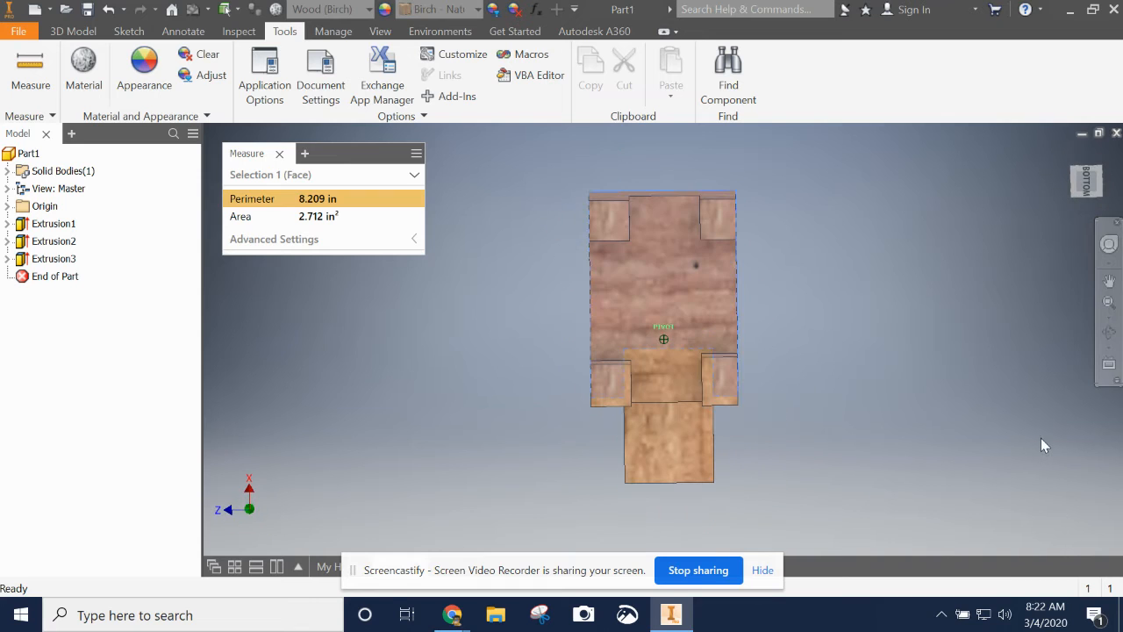
click(609, 222)
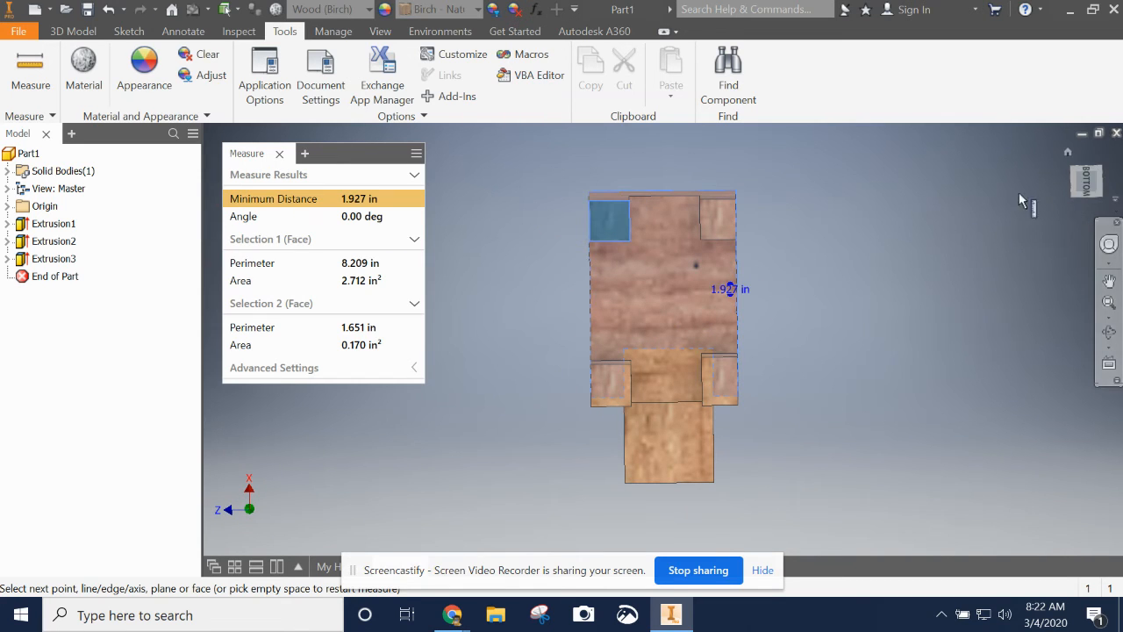
drag(1082, 195, 865, 324)
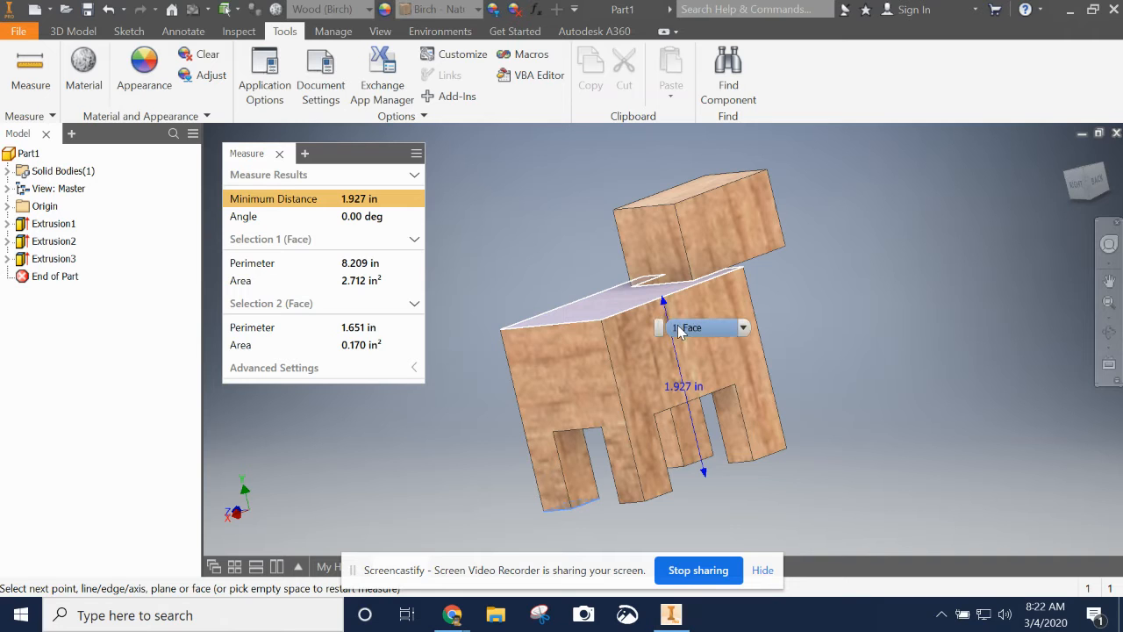
Step: Recheck the tipping force equation in Chrome, and return to Inventor to end the measurement
click(687, 618)
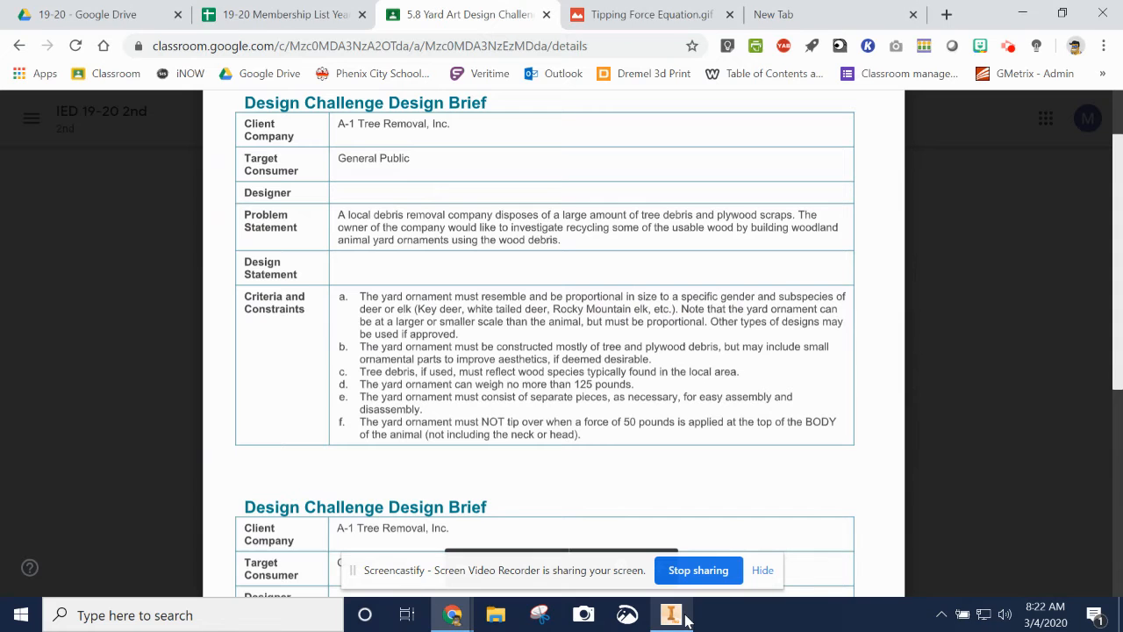
click(687, 618)
click(687, 618)
click(683, 10)
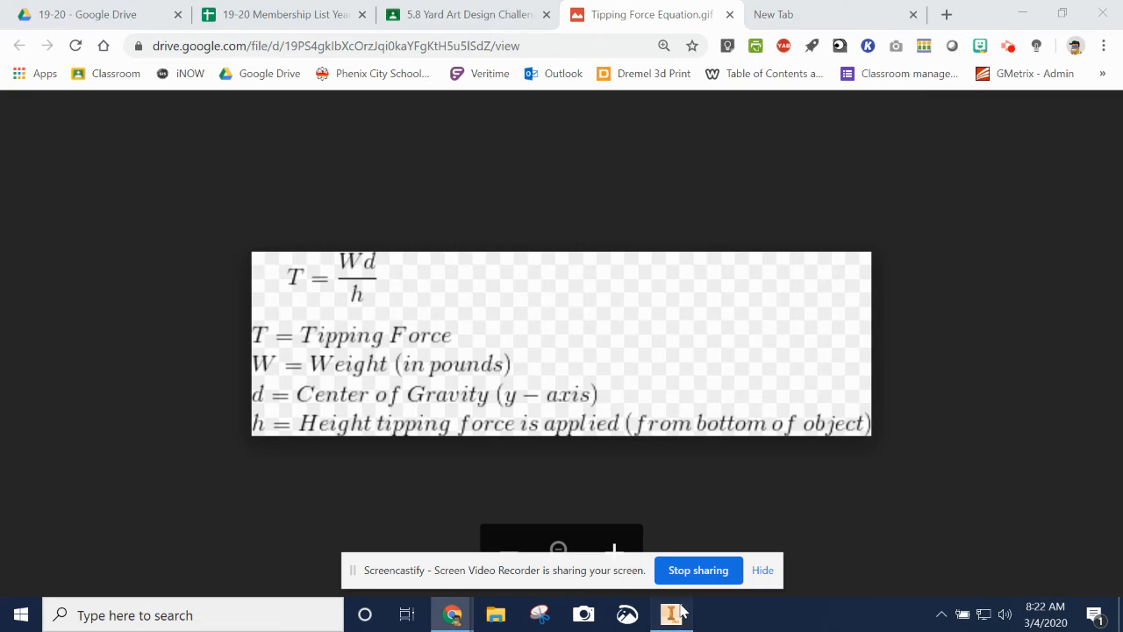
click(671, 615)
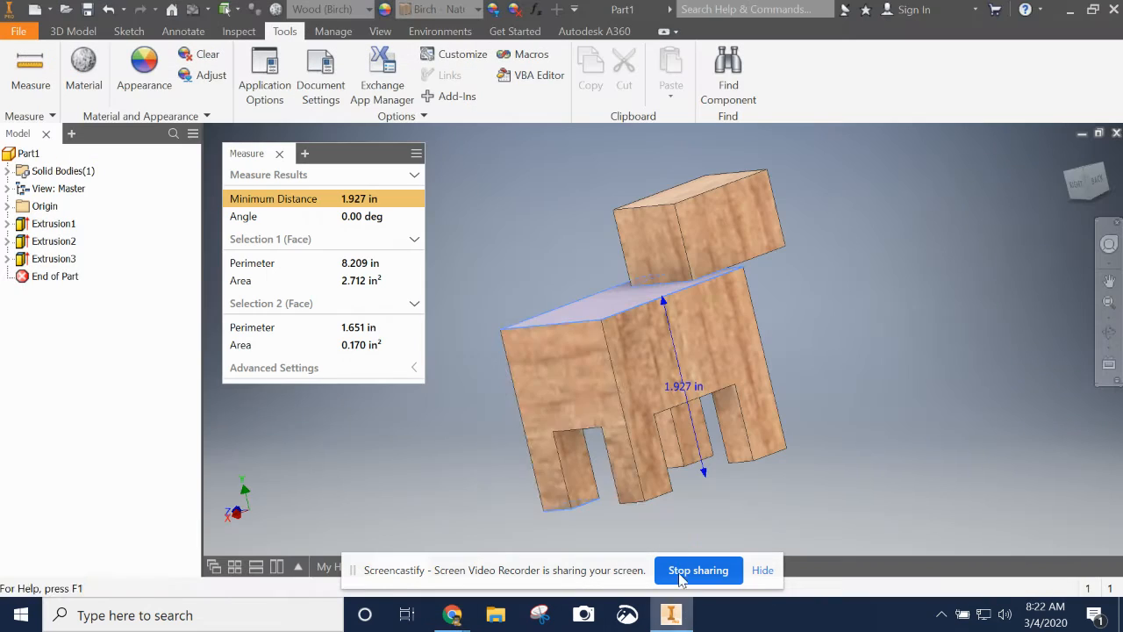
click(280, 154)
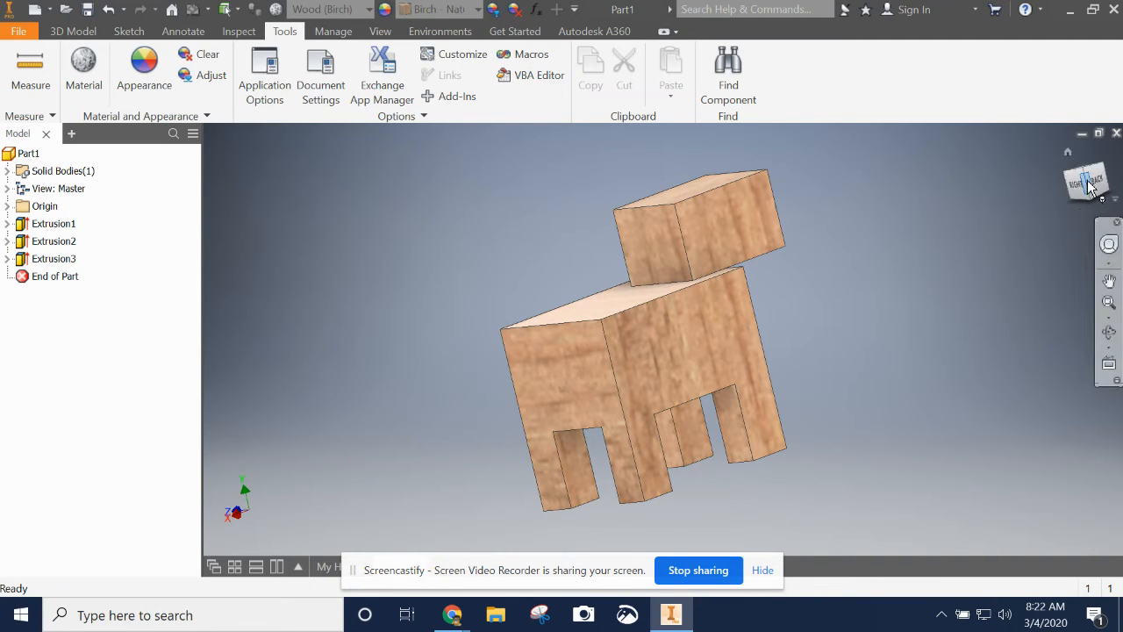
mouse_move(960, 263)
shift+middle_down()
mouse_move(959, 194)
mouse_move(775, 212)
mouse_move(930, 197)
shift+middle_up()
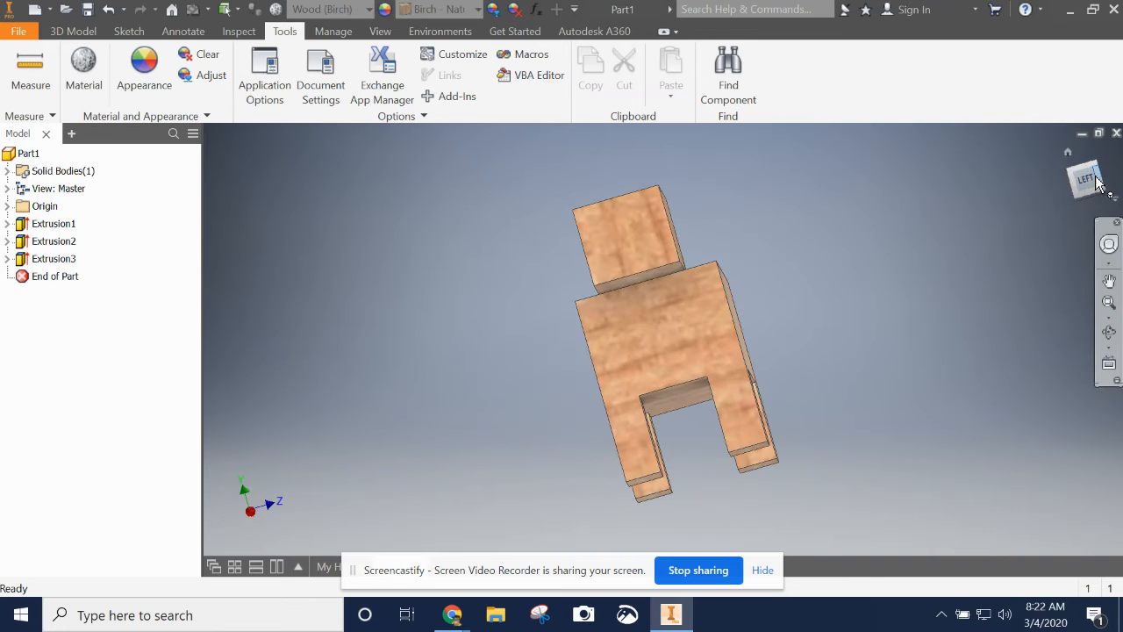
Step: Restore the home view and check the part's physical iProperties for its mass and center of gravity
click(1070, 153)
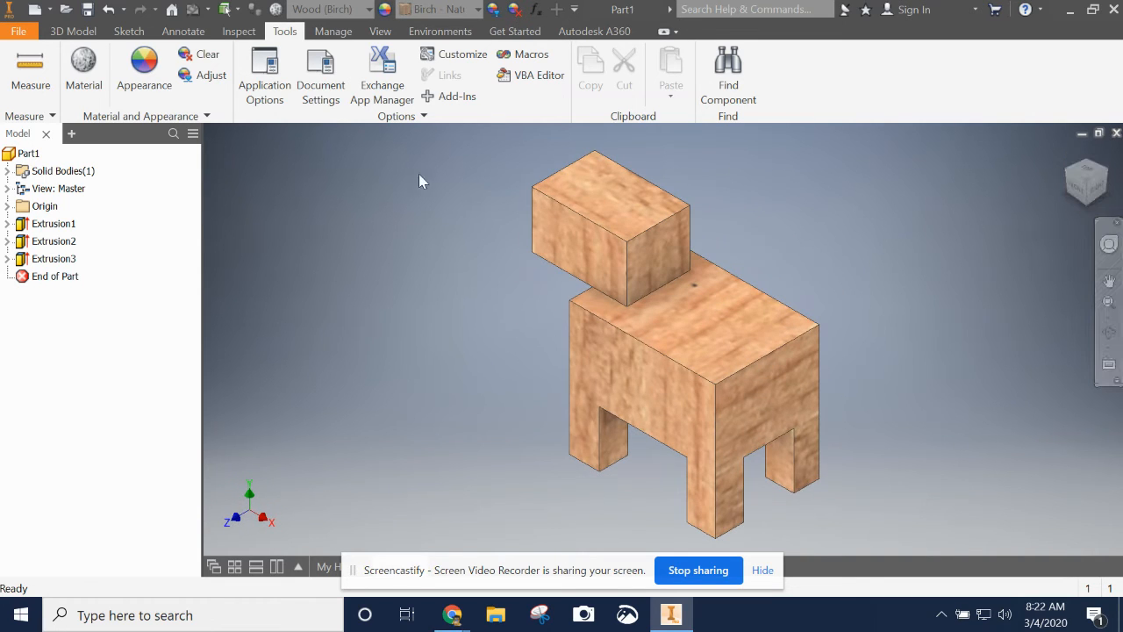
click(19, 31)
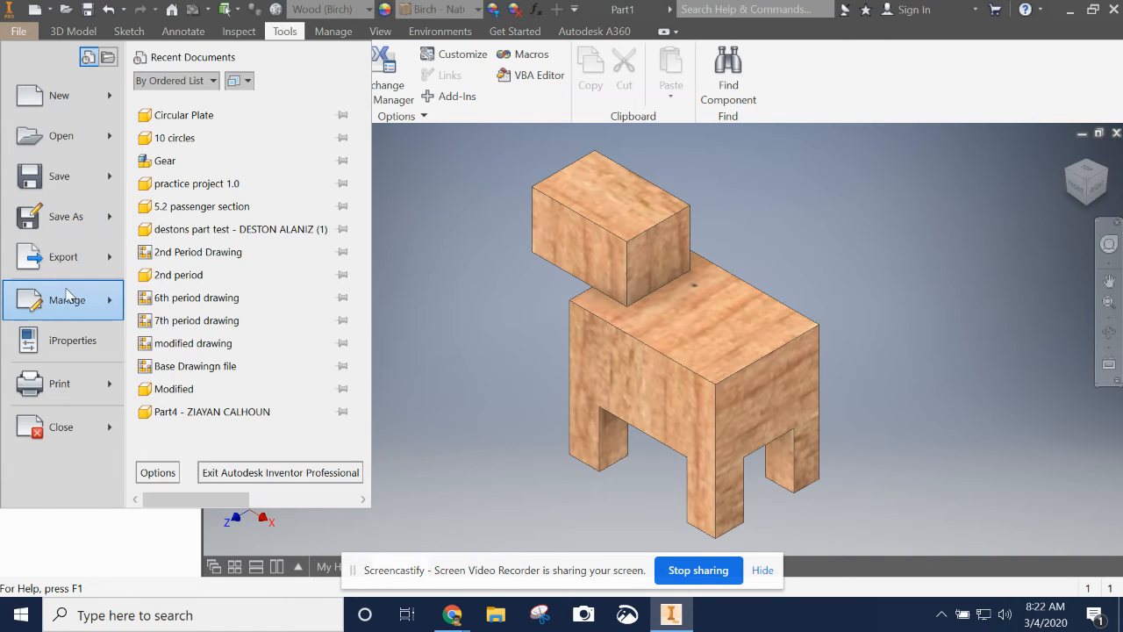
click(58, 342)
click(389, 62)
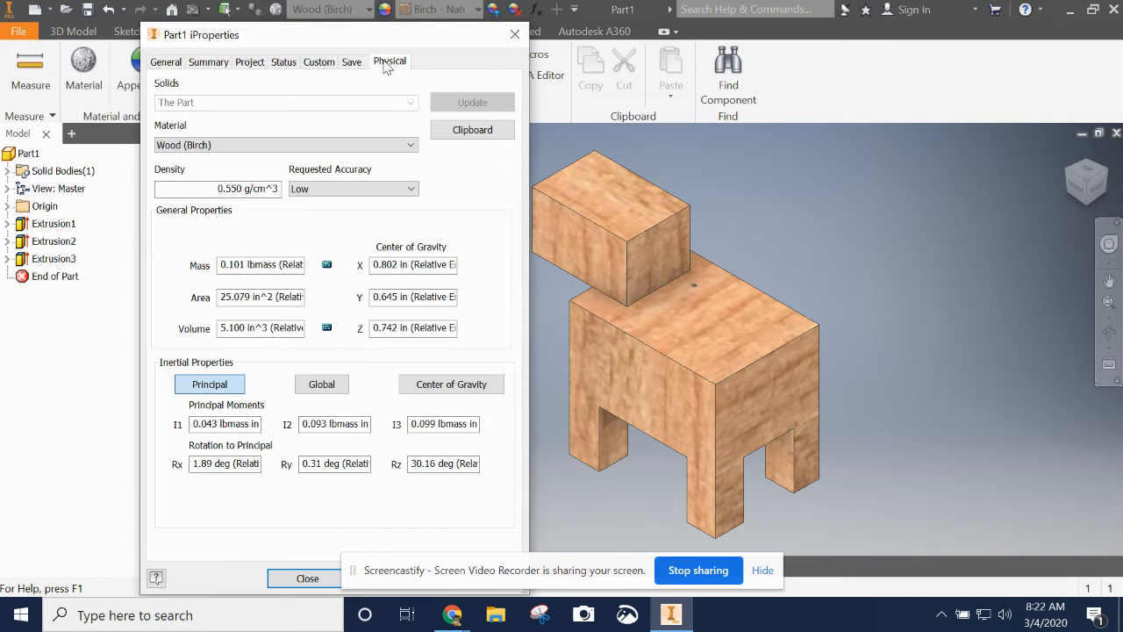
click(514, 33)
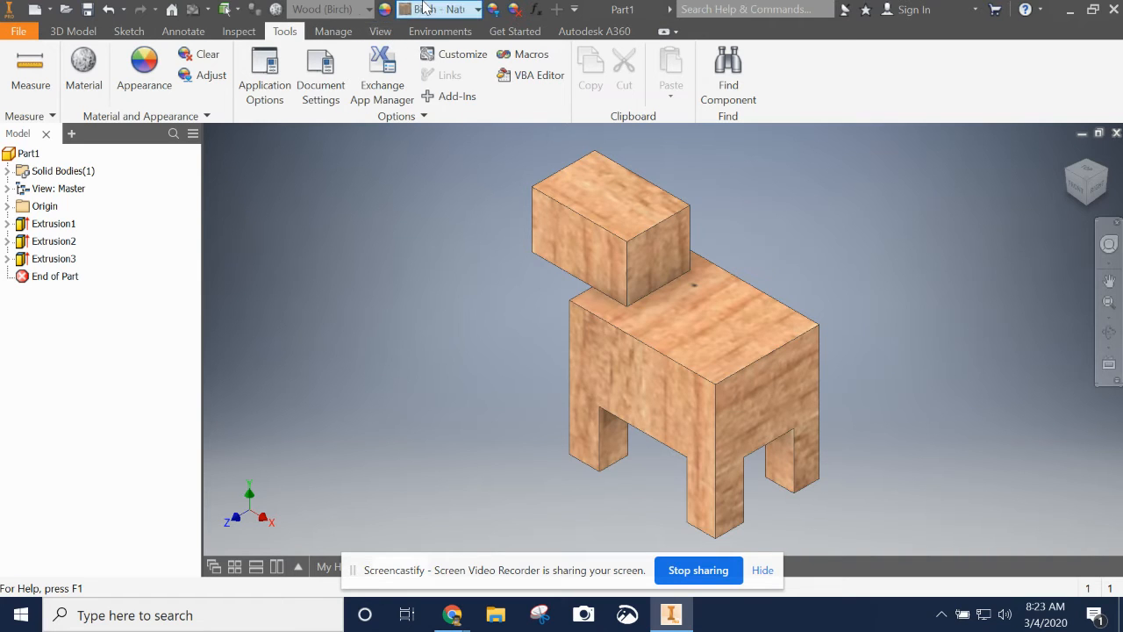
Step: Turn on the Center of Gravity display and inspect the triad's location from the right and top sides
click(386, 35)
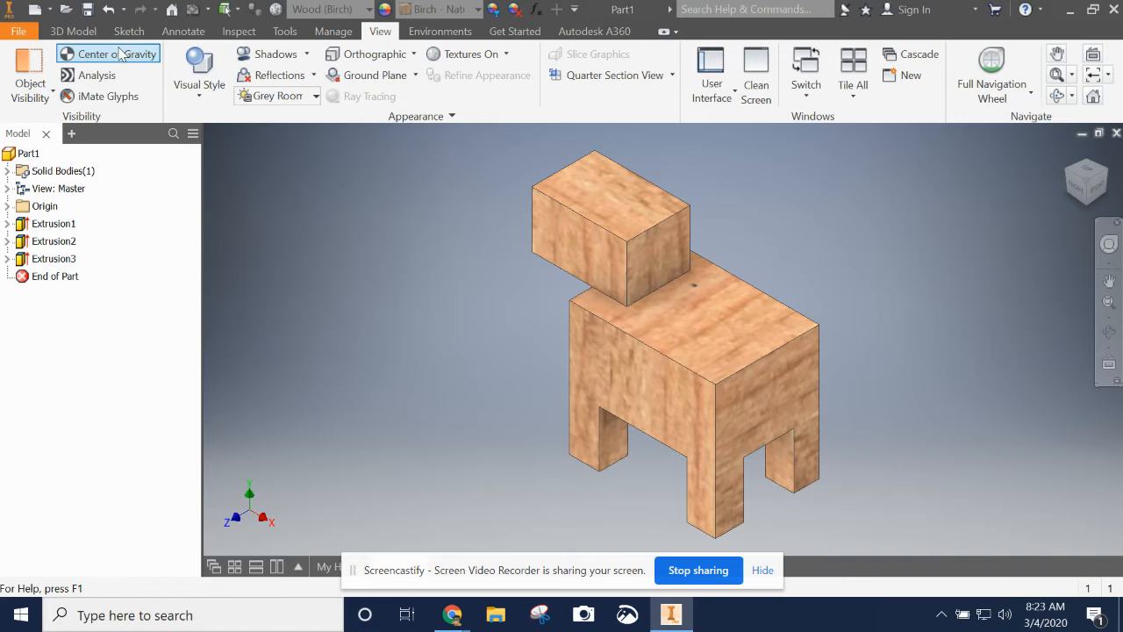
click(120, 54)
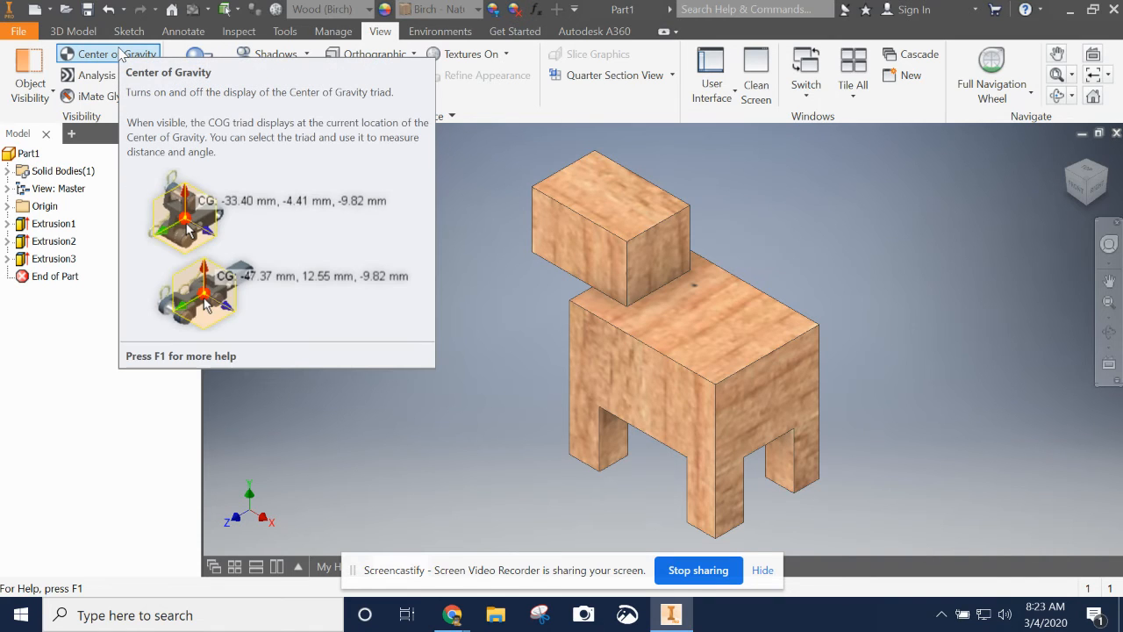
click(1097, 184)
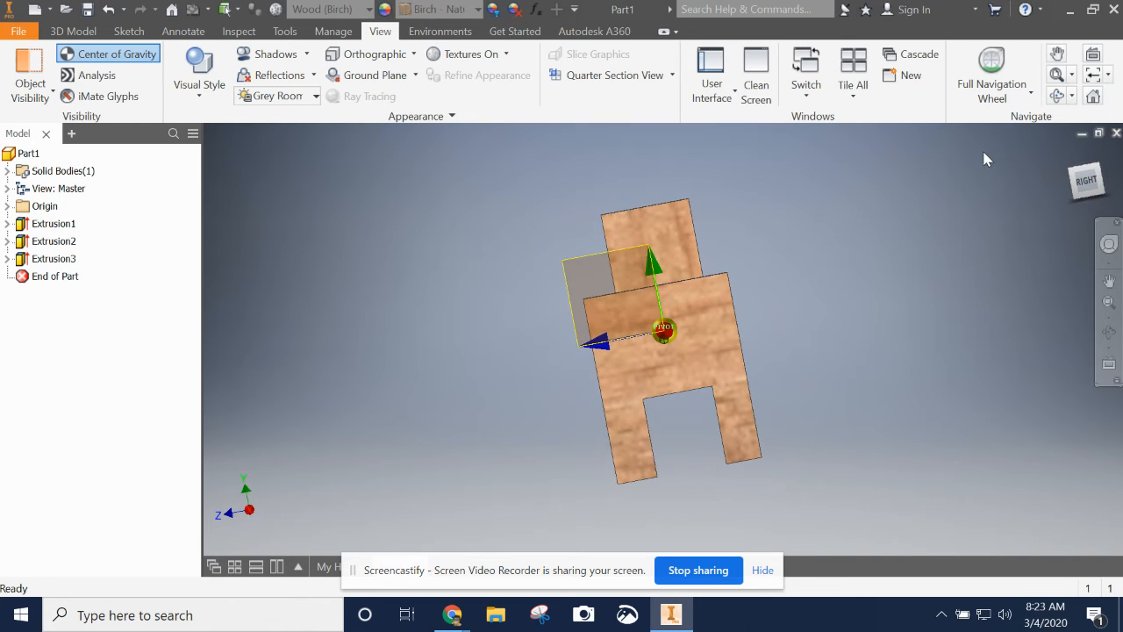
drag(980, 164, 1013, 288)
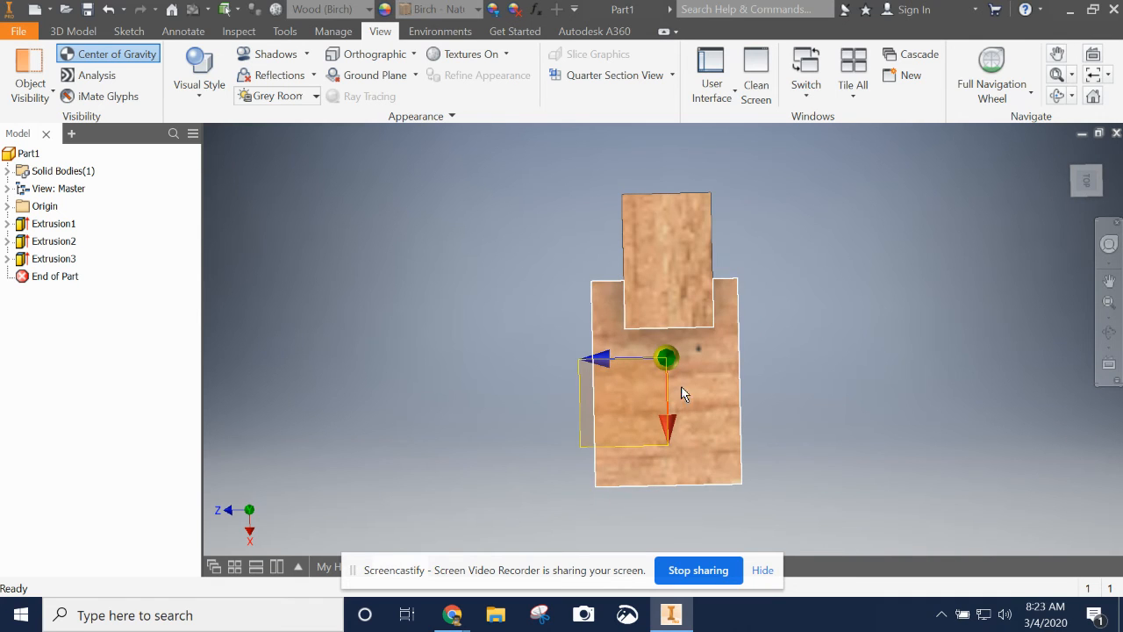
drag(1083, 175, 1101, 505)
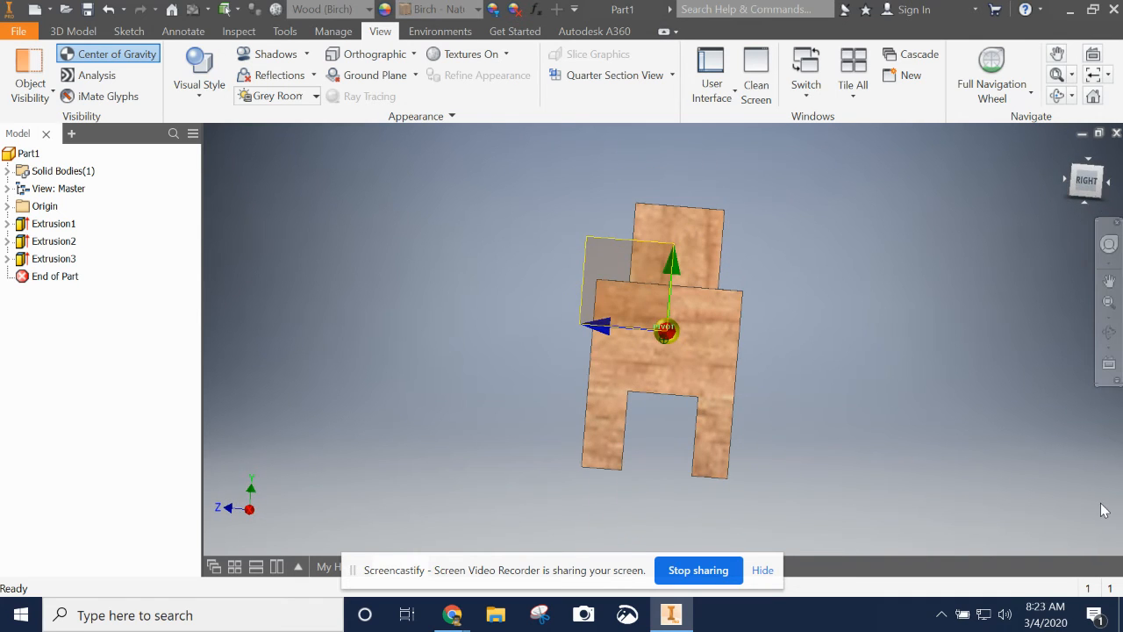
Step: Measure the distance from the lengthwise vertical center-of-gravity workplane to the outer bottom edge of a leg at the head end
click(288, 32)
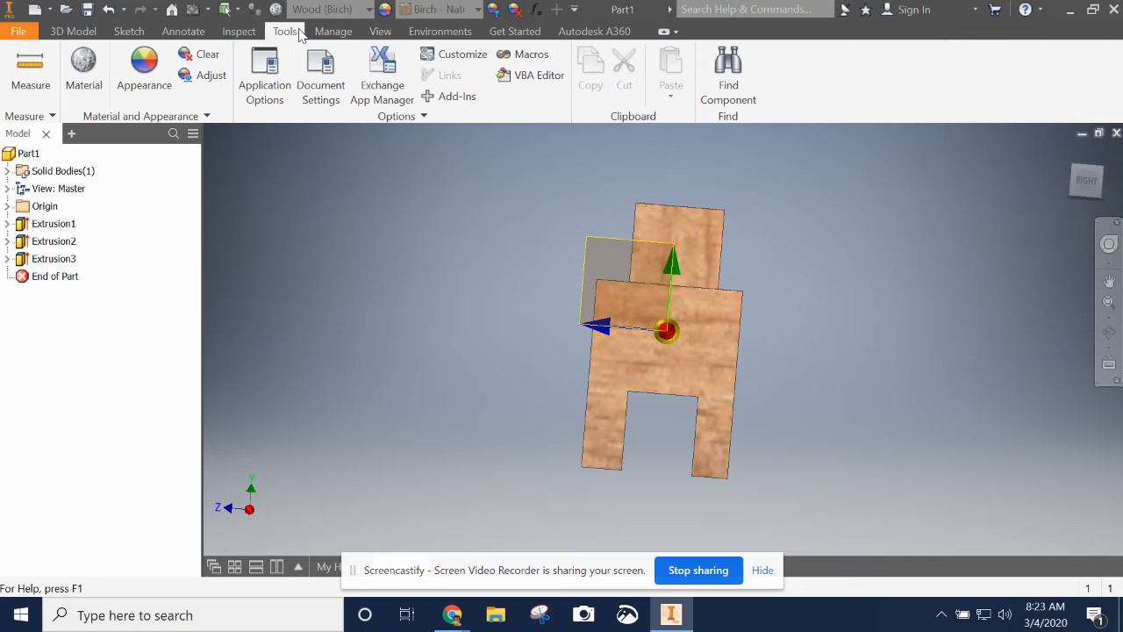
click(31, 75)
click(1085, 187)
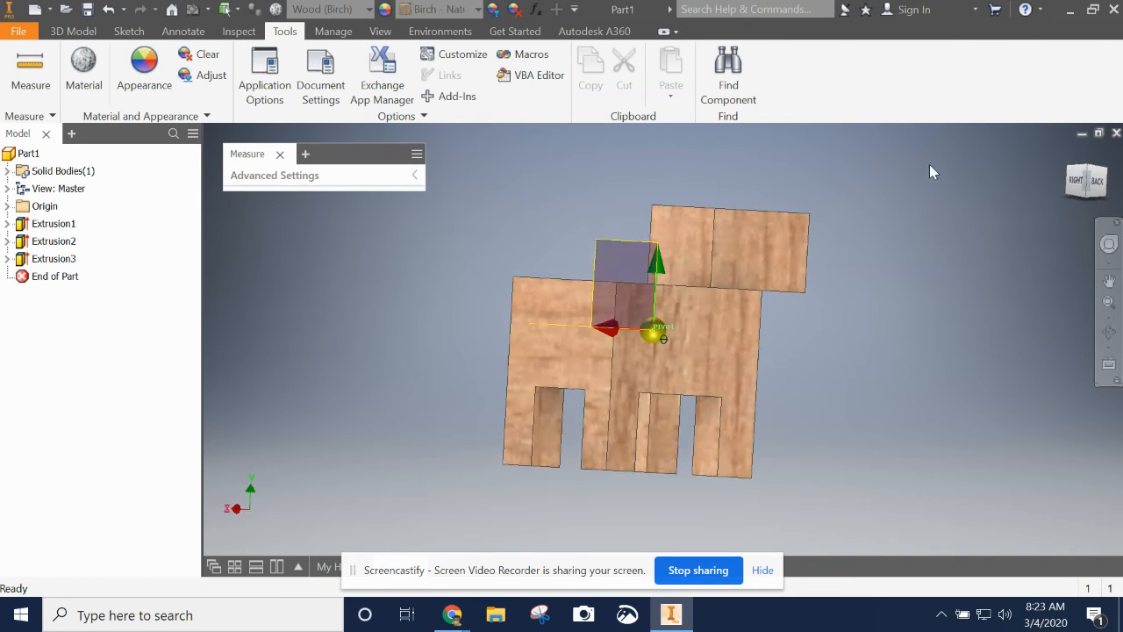
drag(906, 203, 936, 163)
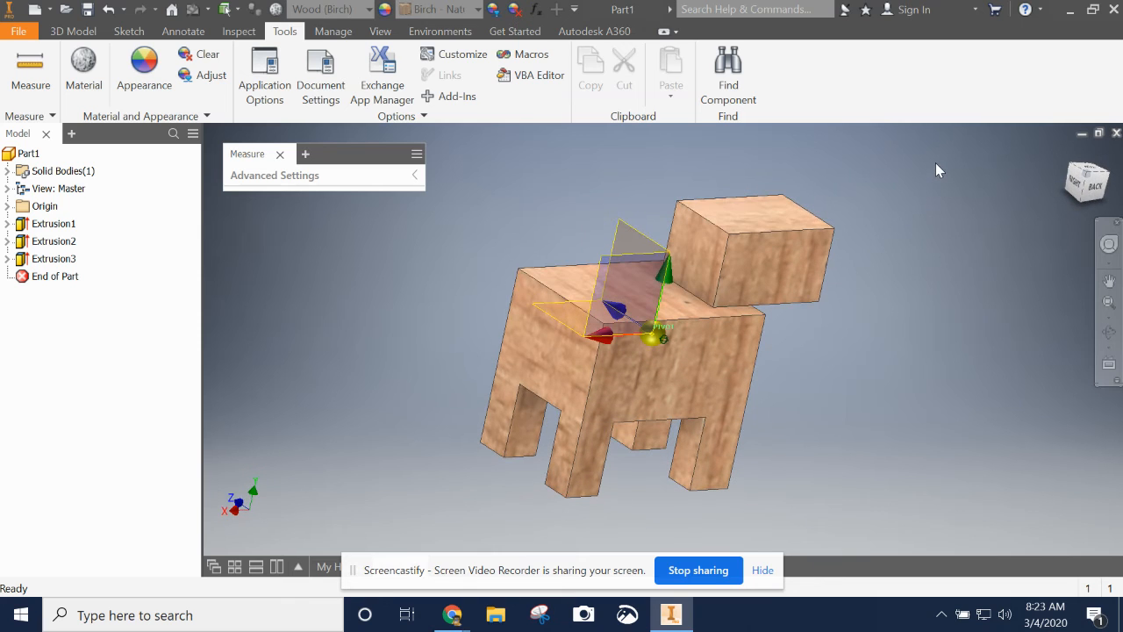
click(602, 261)
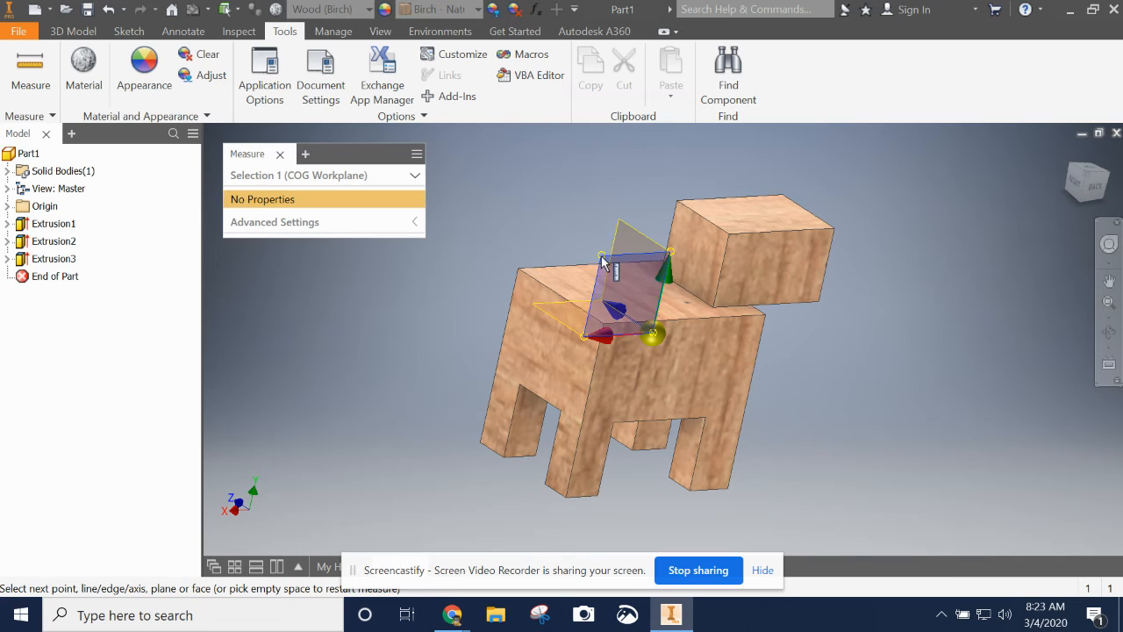
drag(1102, 190, 1079, 249)
click(1074, 199)
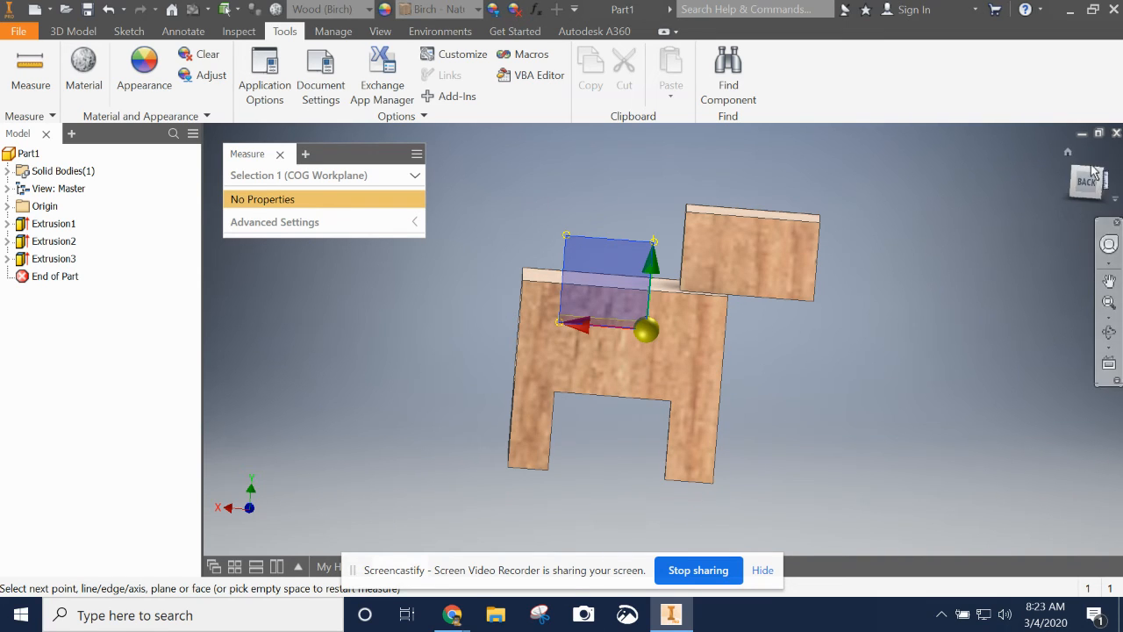
click(1075, 140)
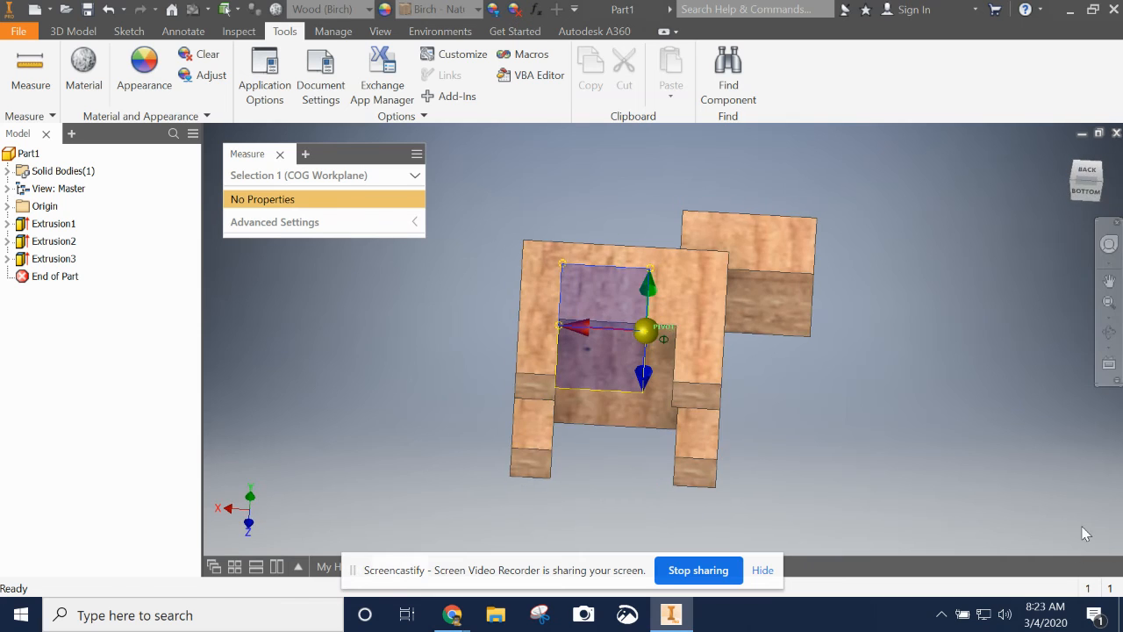
click(684, 391)
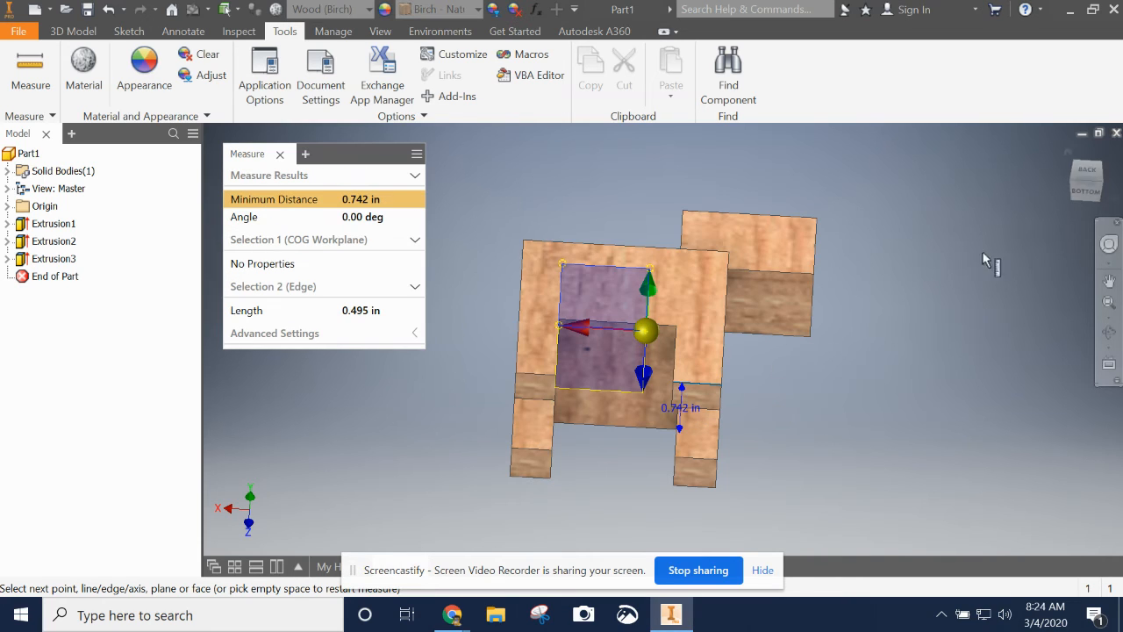
drag(1105, 179, 820, 160)
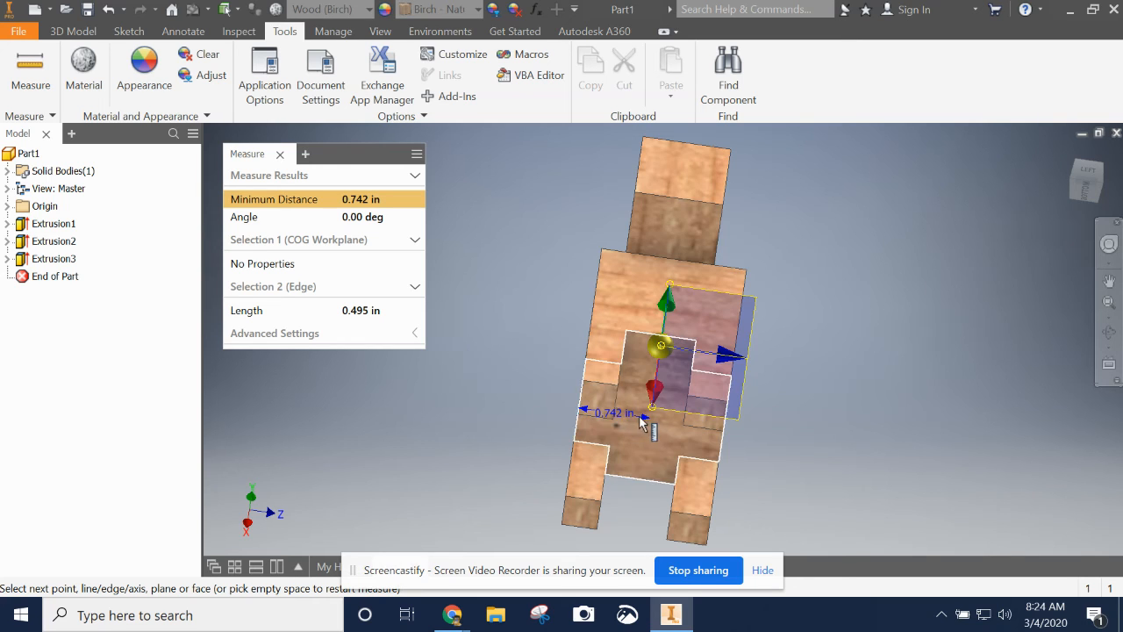
drag(1085, 182, 1096, 214)
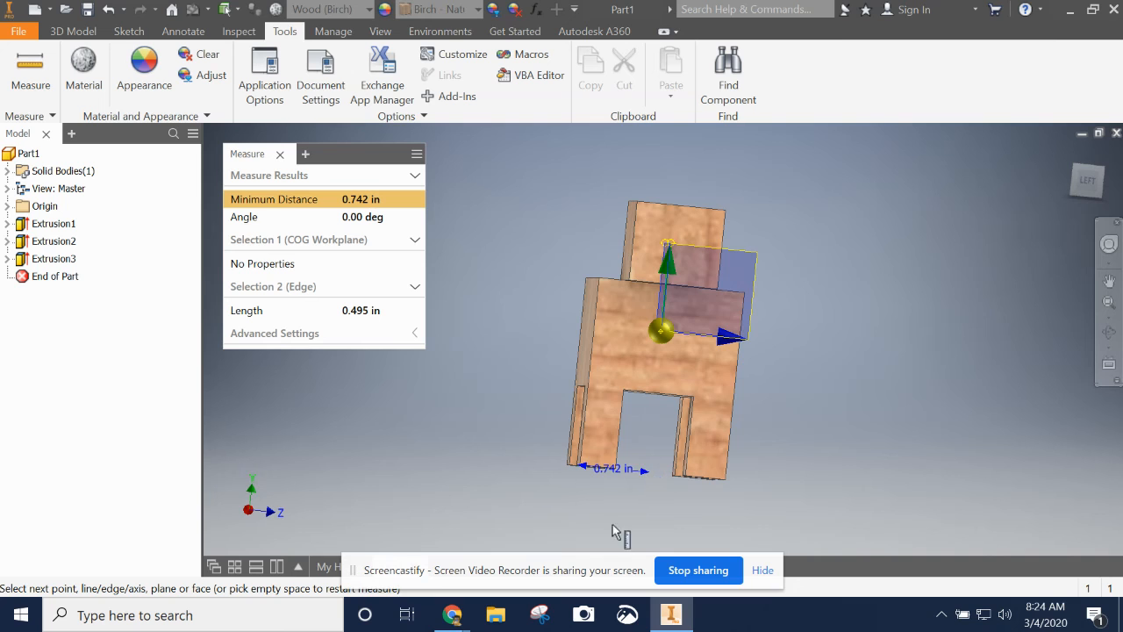
Step: Switch to Chrome to review the variables in the tipping force equation, and return to Inventor
mouse_move(451, 616)
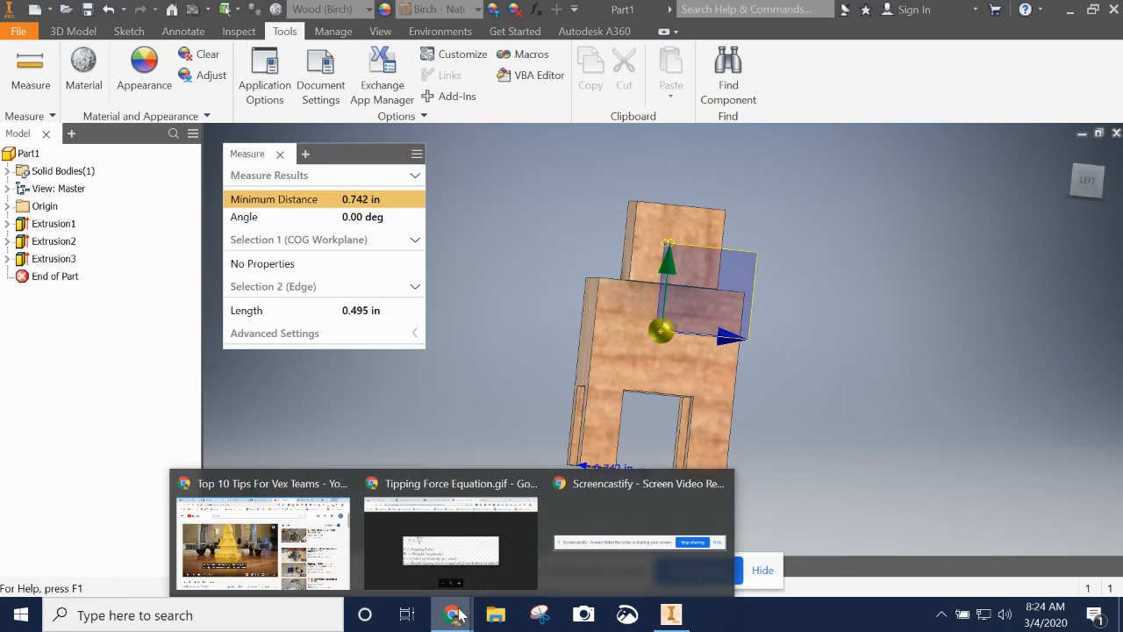
click(450, 540)
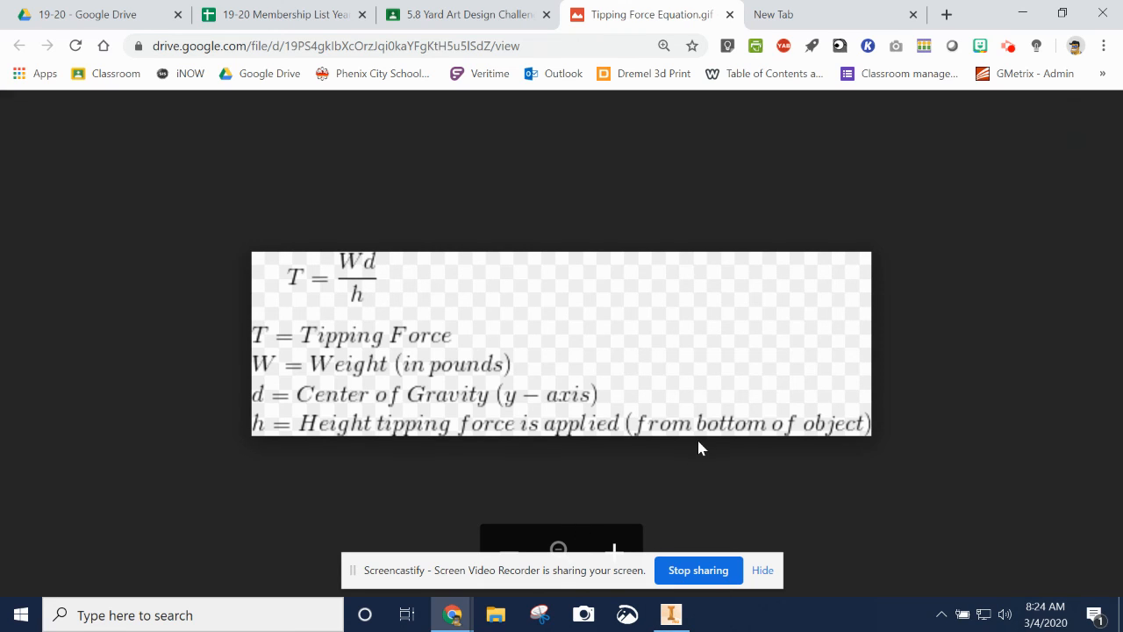
click(677, 621)
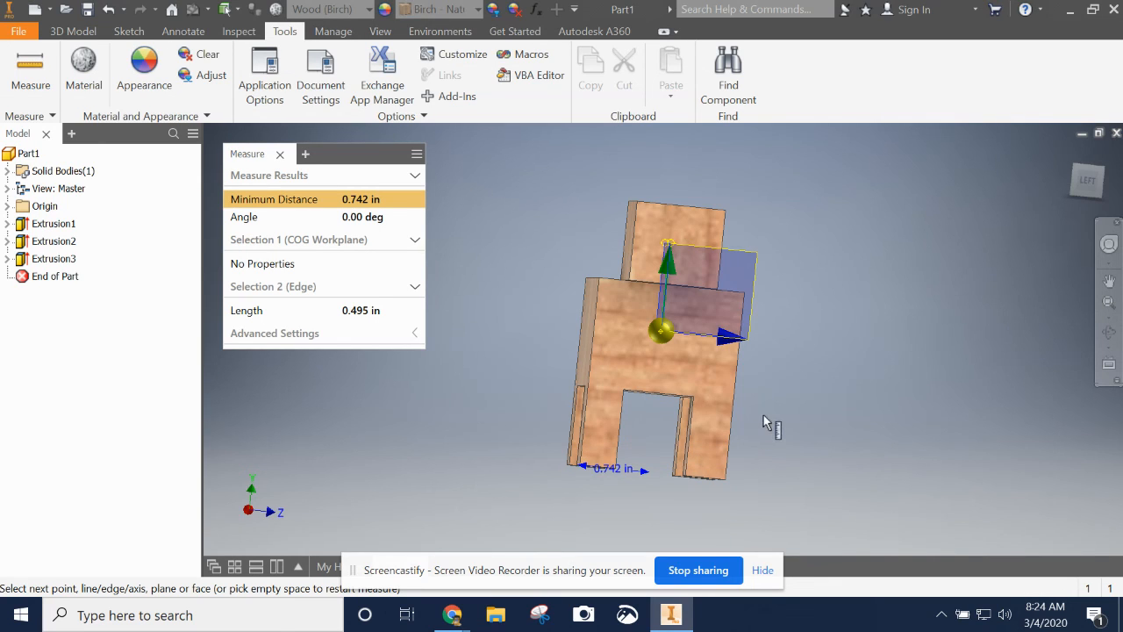